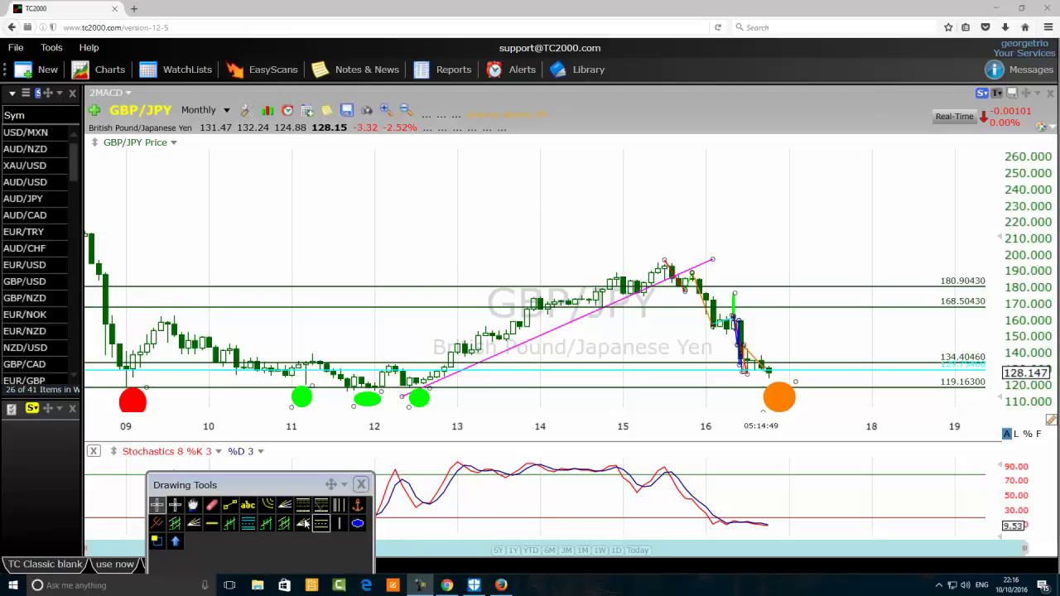
- Draw two blue trend lines forming a V above the price bars between years 10 and 12
left_click(229, 506)
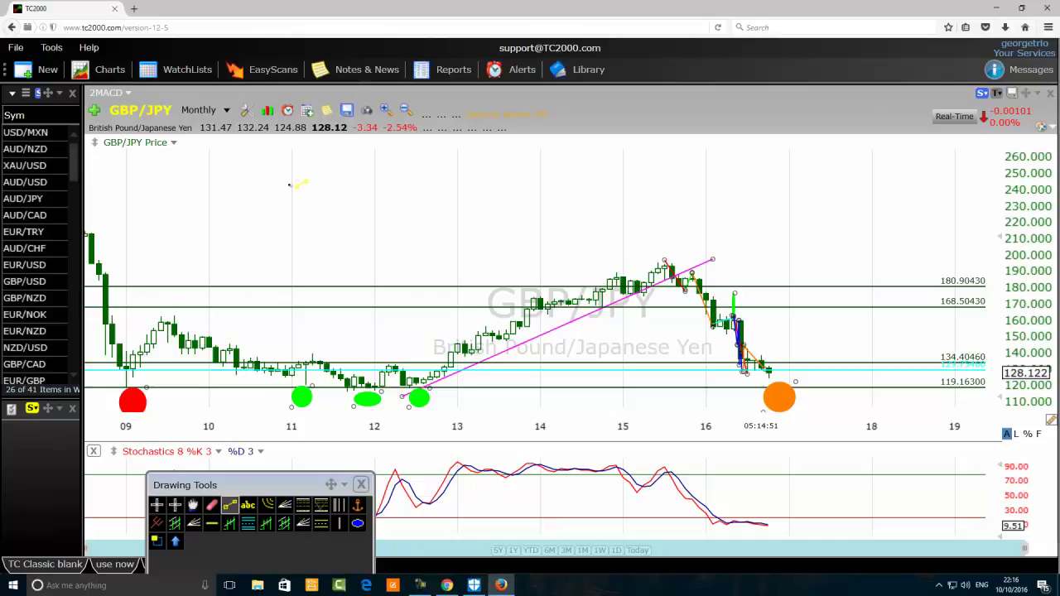
mouse_move(274, 164)
left_mouse_down()
mouse_move(316, 253)
mouse_move(332, 262)
left_mouse_up()
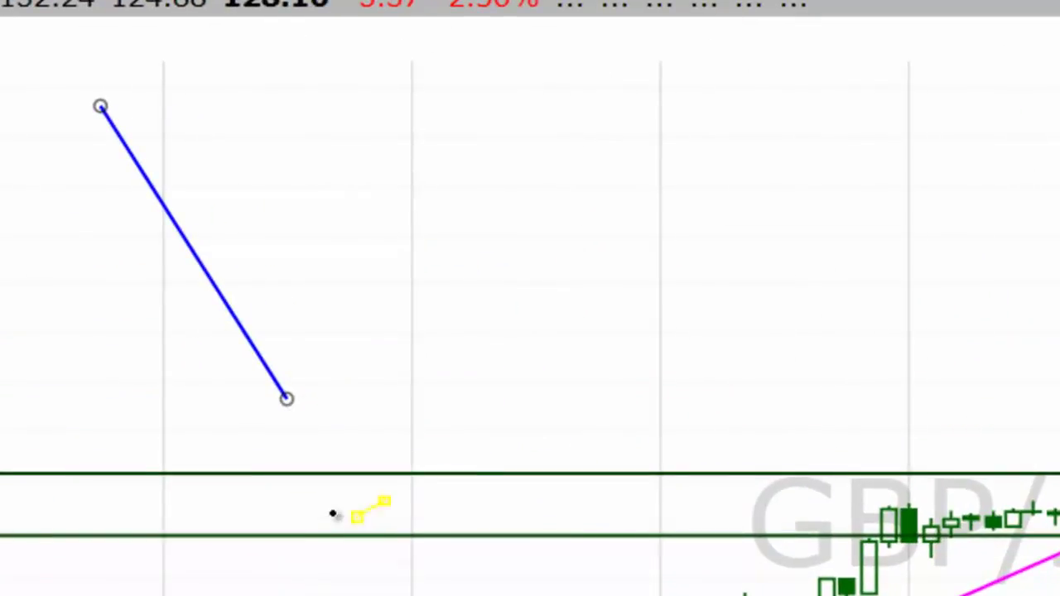
left_click_drag(287, 398, 431, 257)
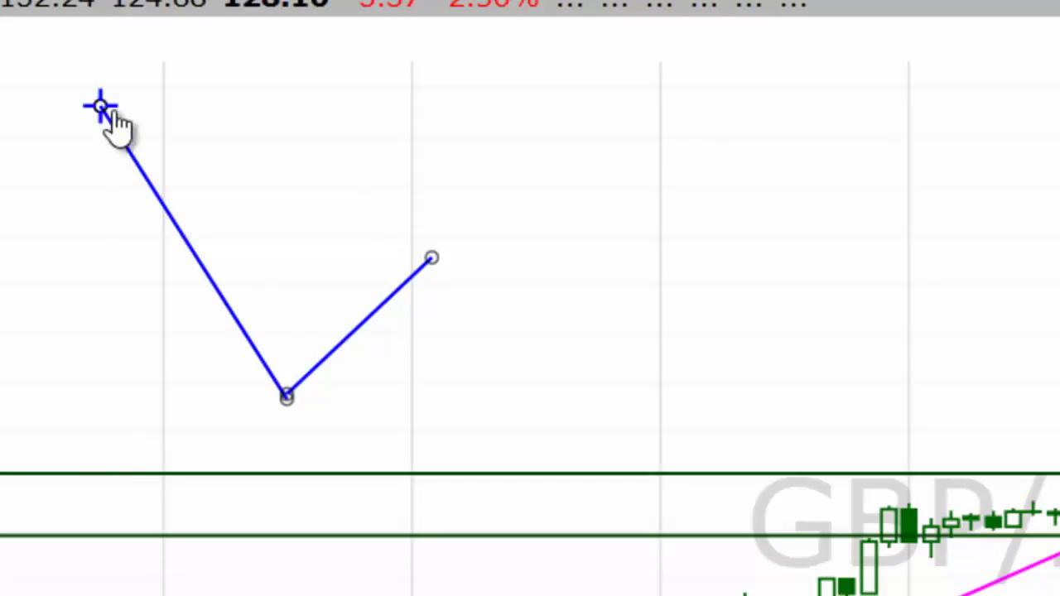
left_click(126, 159)
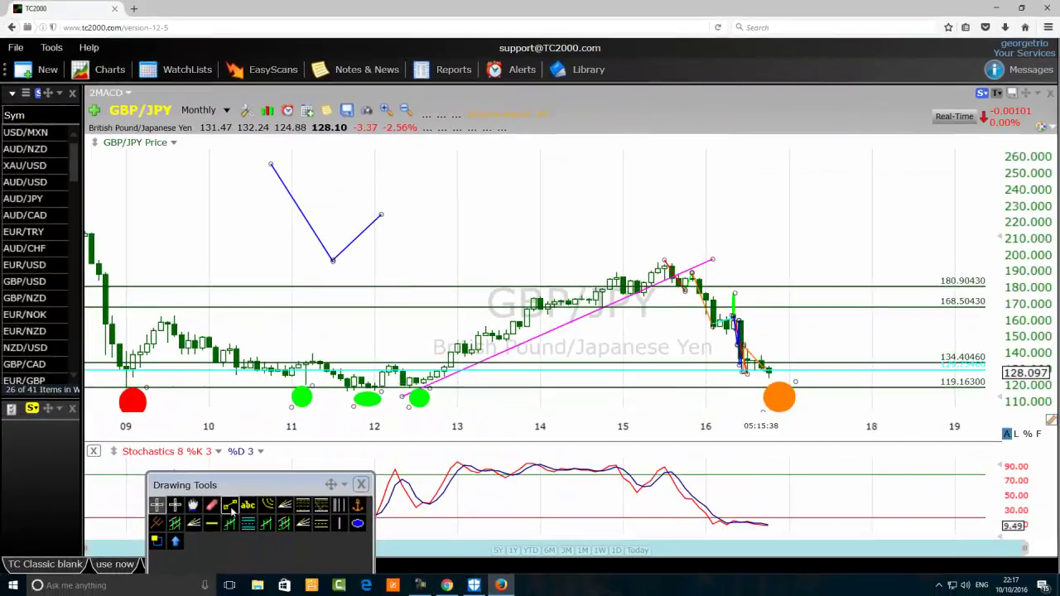
left_click(230, 507)
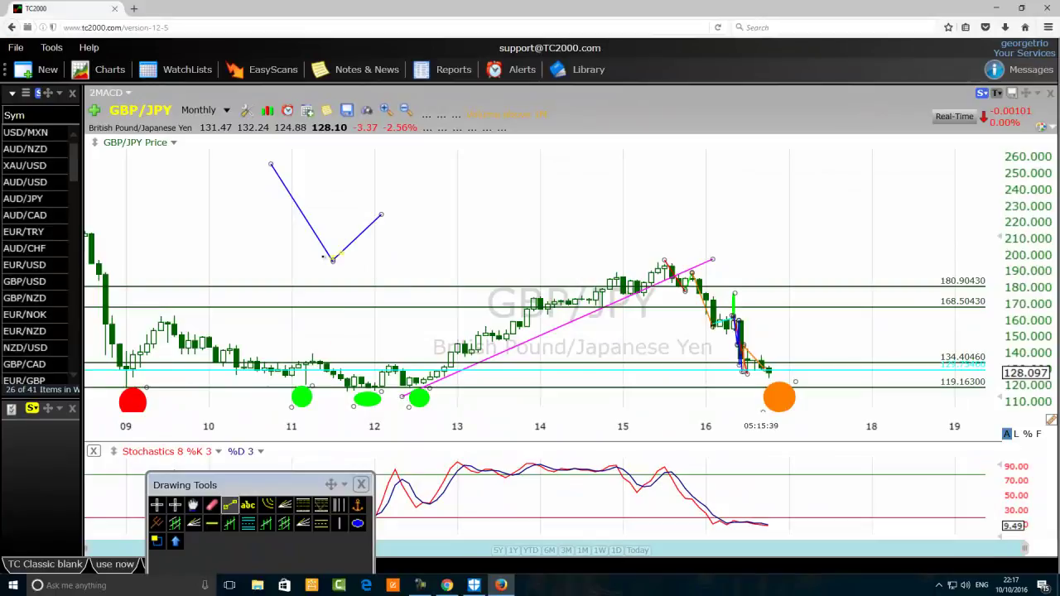
- Draw a horizontal line through the V's low, a short extra segment, and a green ellipse at the vertex
left_click_drag(292, 263, 561, 260)
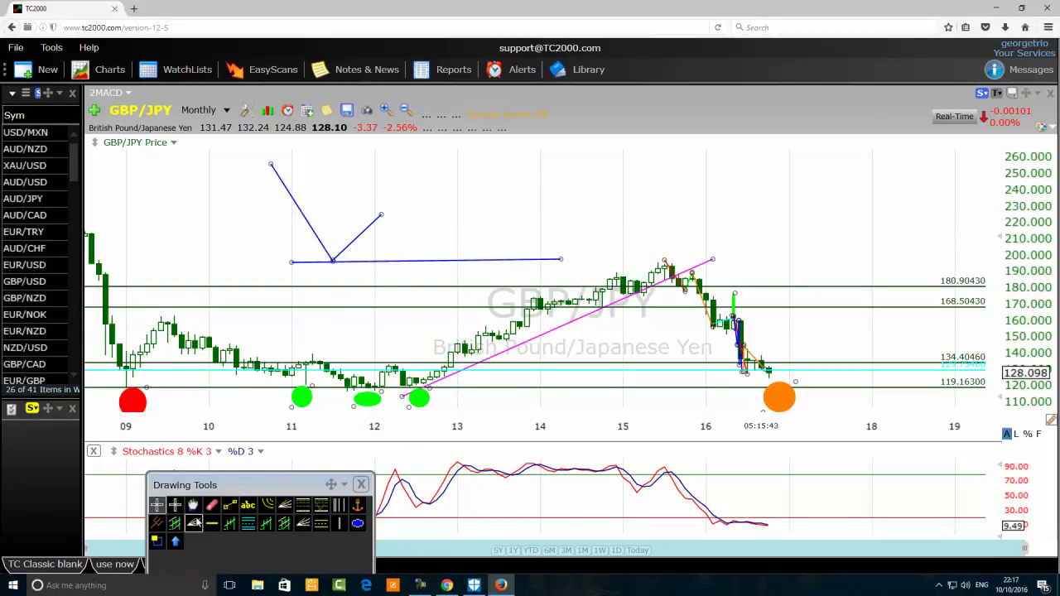
left_click(230, 507)
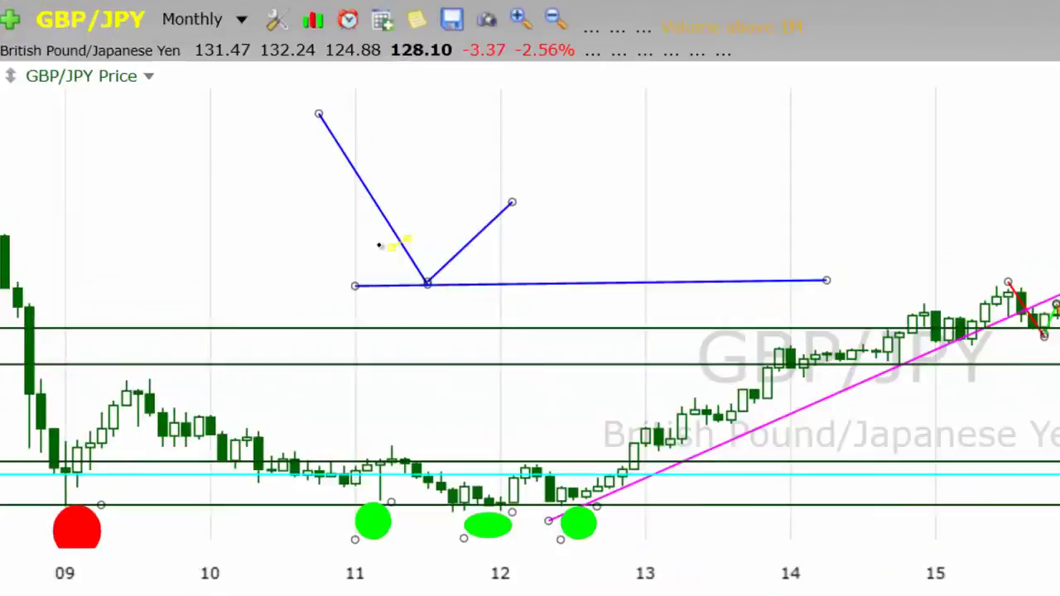
left_click_drag(298, 236, 326, 258)
mouse_move(577, 320)
left_mouse_down()
mouse_move(585, 344)
mouse_move(499, 299)
mouse_move(378, 258)
left_mouse_up()
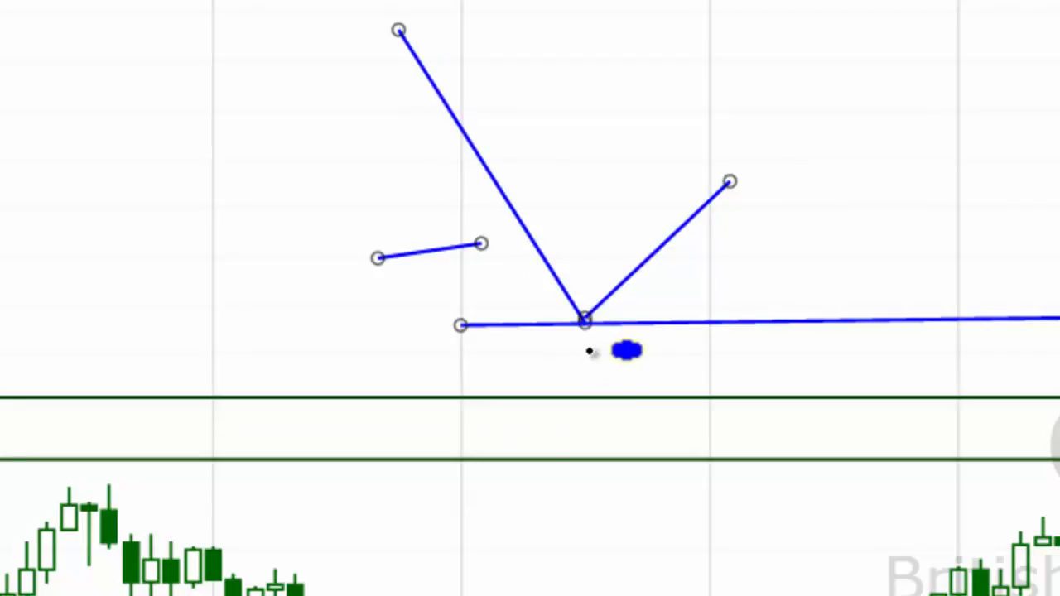
left_click_drag(626, 303, 543, 370)
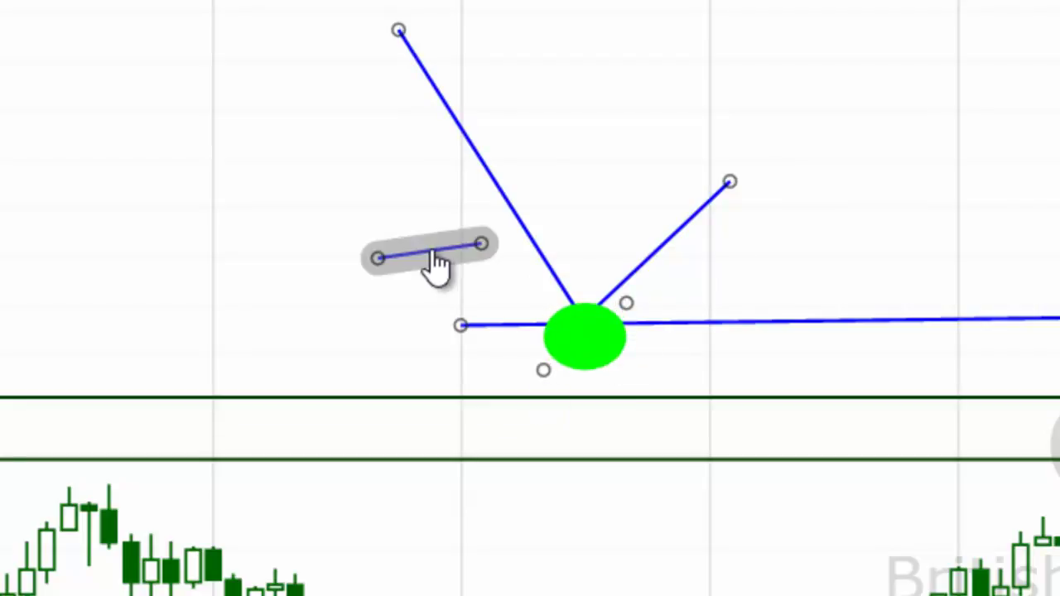
left_click_drag(420, 249, 106, 108)
- Delete the stray short line and extend the zigzag down to the horizontal line
right_click(106, 108)
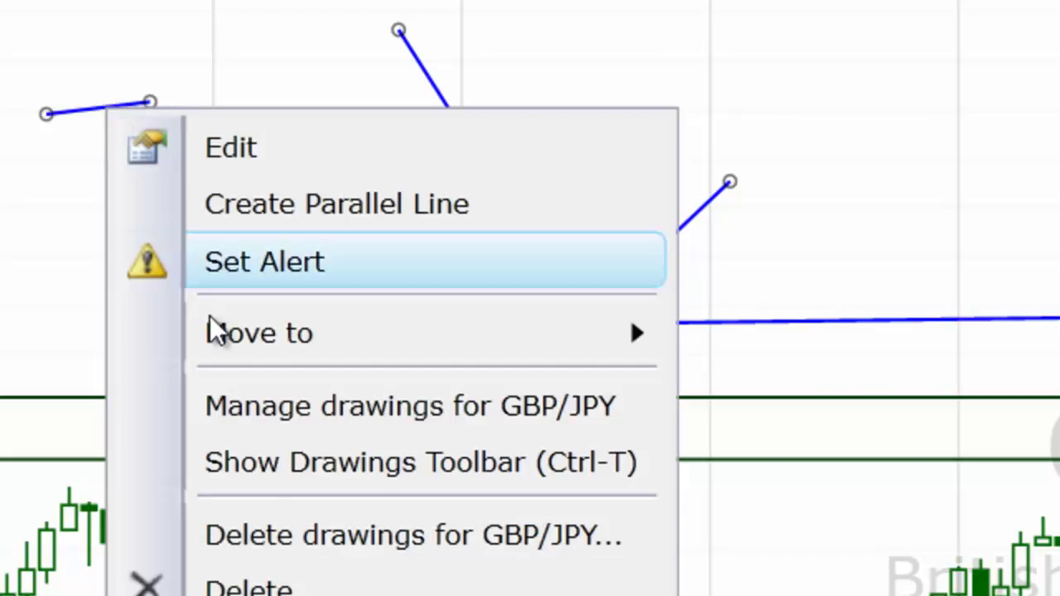
left_click(248, 587)
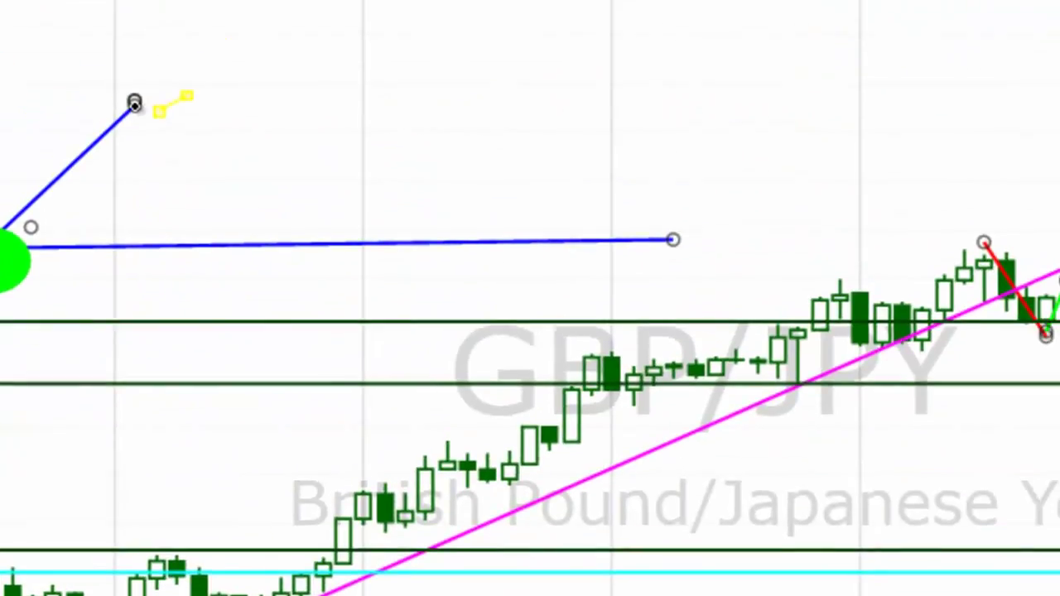
left_click_drag(132, 103, 216, 248)
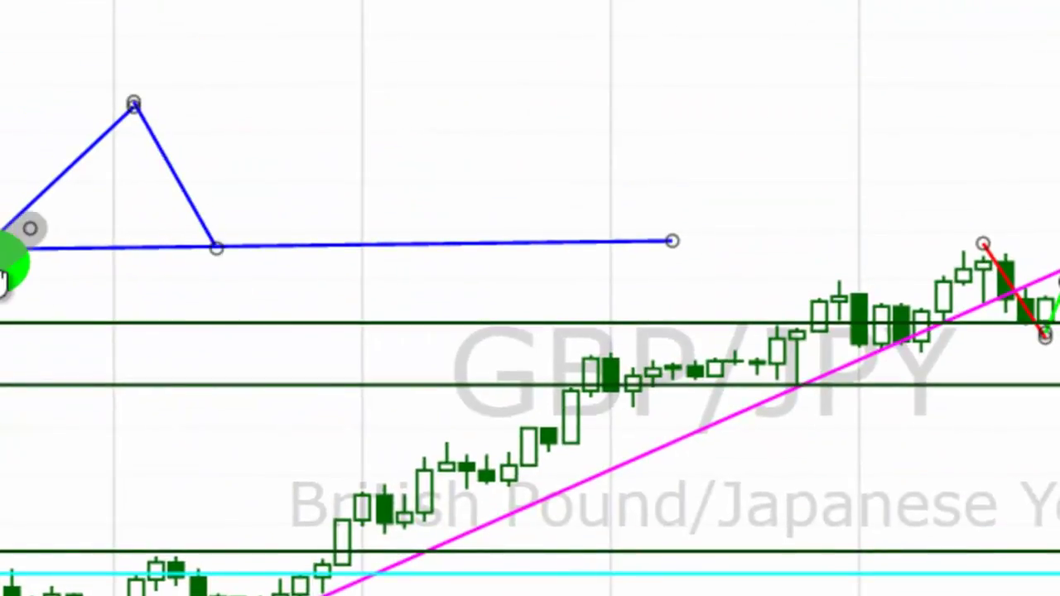
- Change the long horizontal line's colour to red
left_click(13, 253)
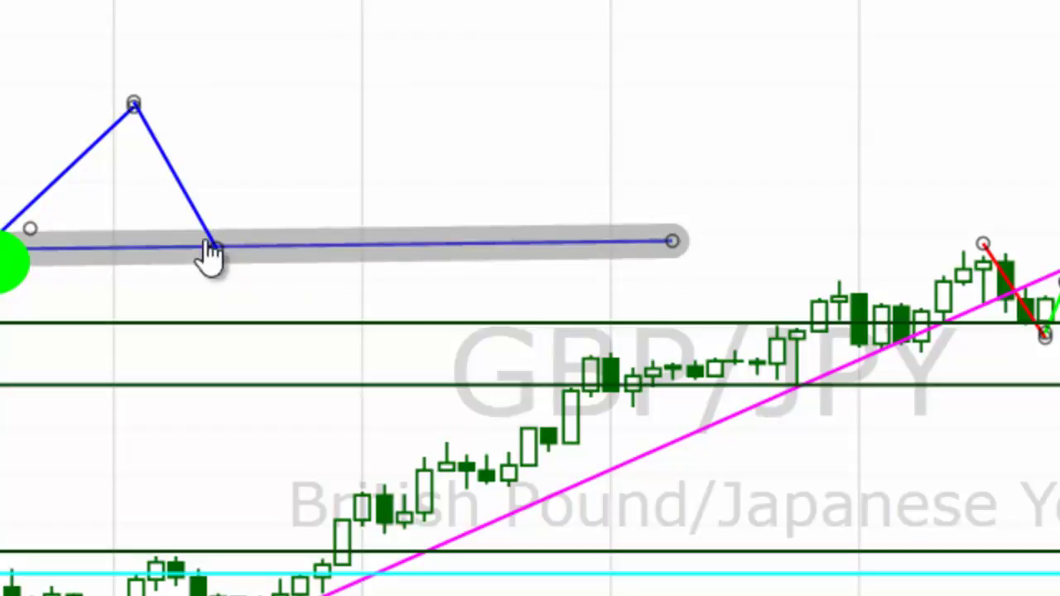
right_click(80, 258)
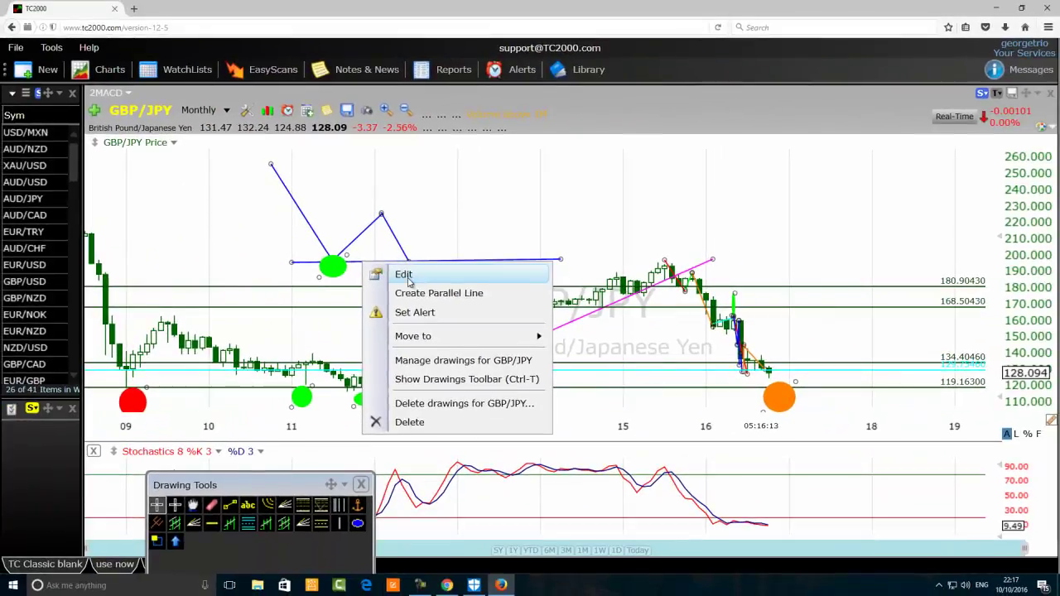
left_click(415, 276)
left_click(568, 322)
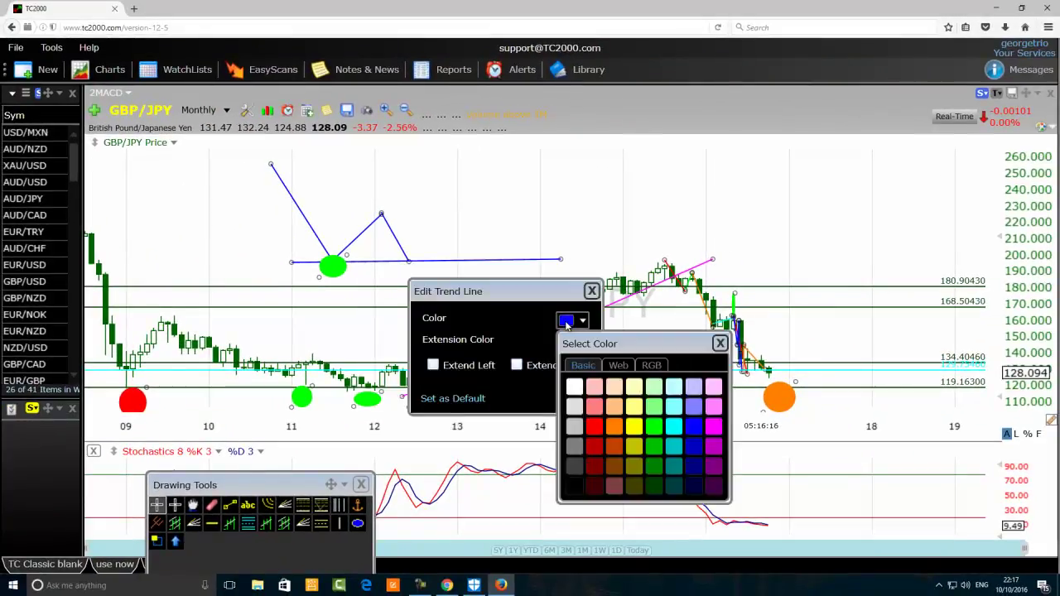
left_click(594, 428)
left_click(576, 397)
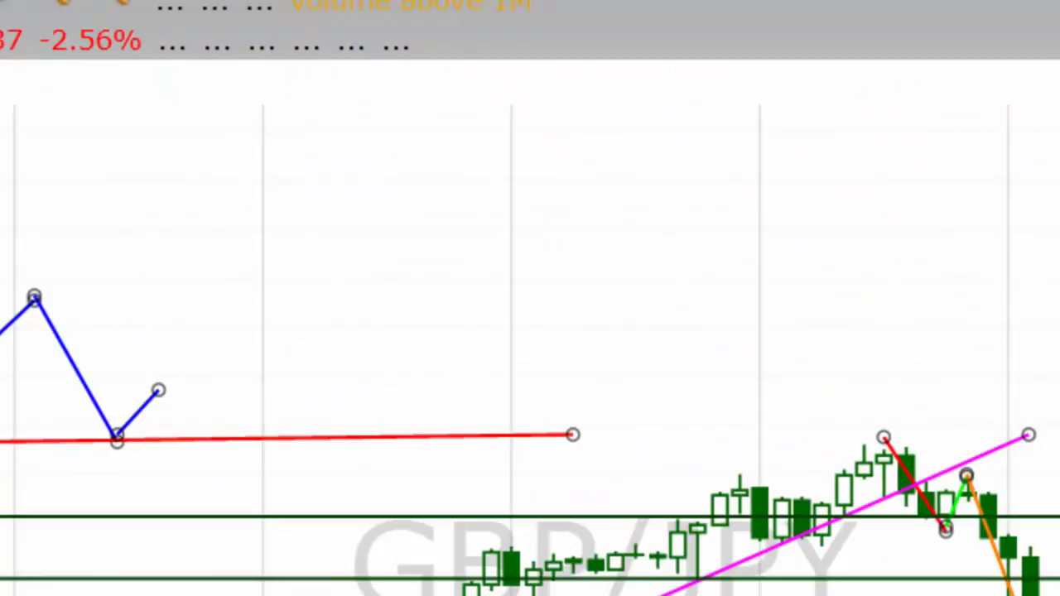
- Add a blue segment down to the red line, then a rise to a new high near 255
left_click(159, 390)
left_click(159, 437)
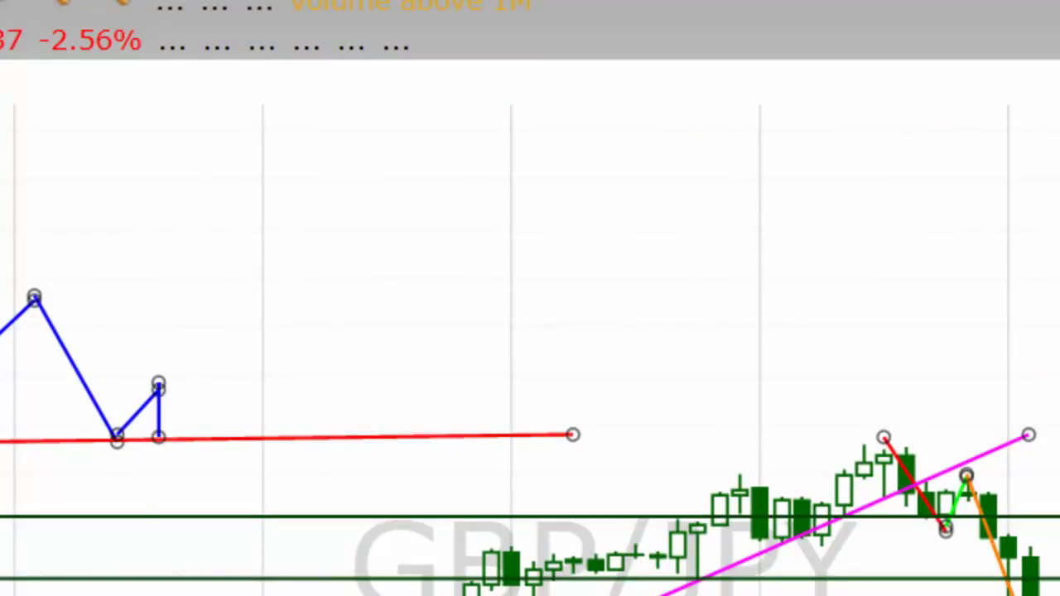
left_click(158, 428)
left_click(489, 161)
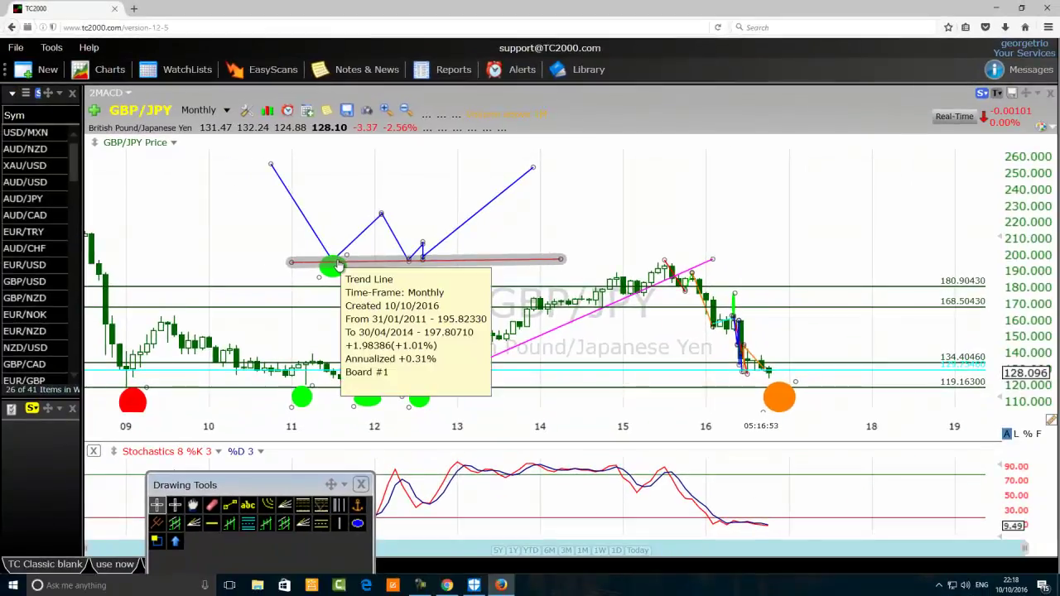
- Draw a drop from that high back to the red line, then a climb toward 260
left_click(230, 504)
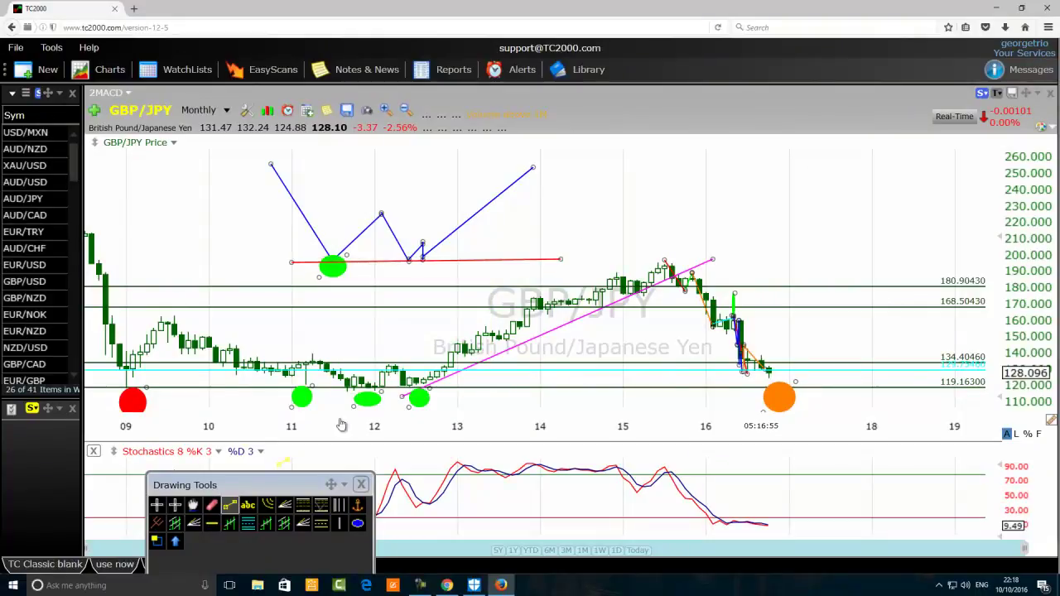
left_click_drag(535, 168, 543, 263)
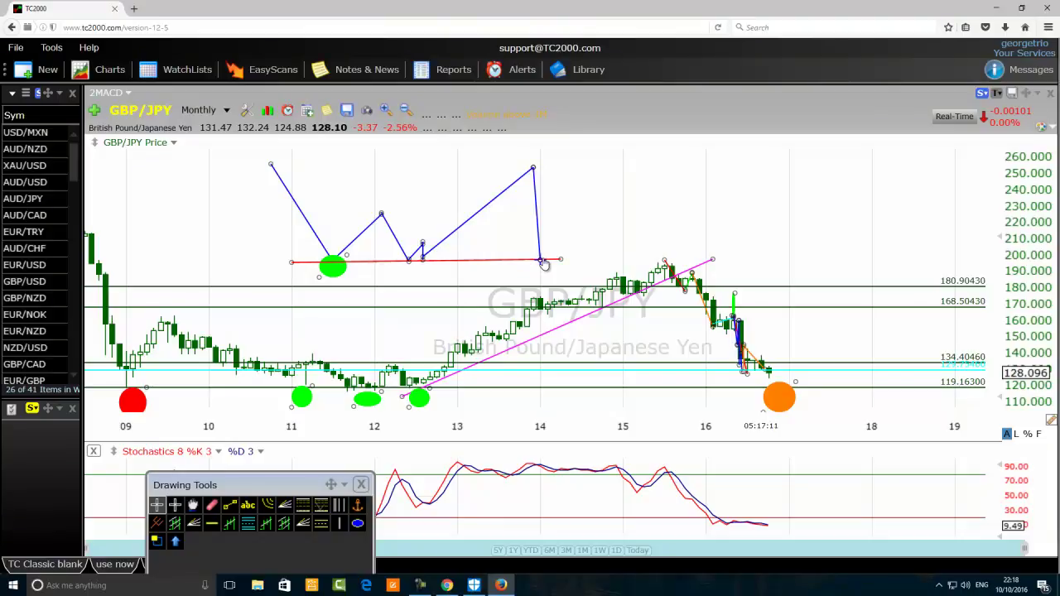
left_click(229, 507)
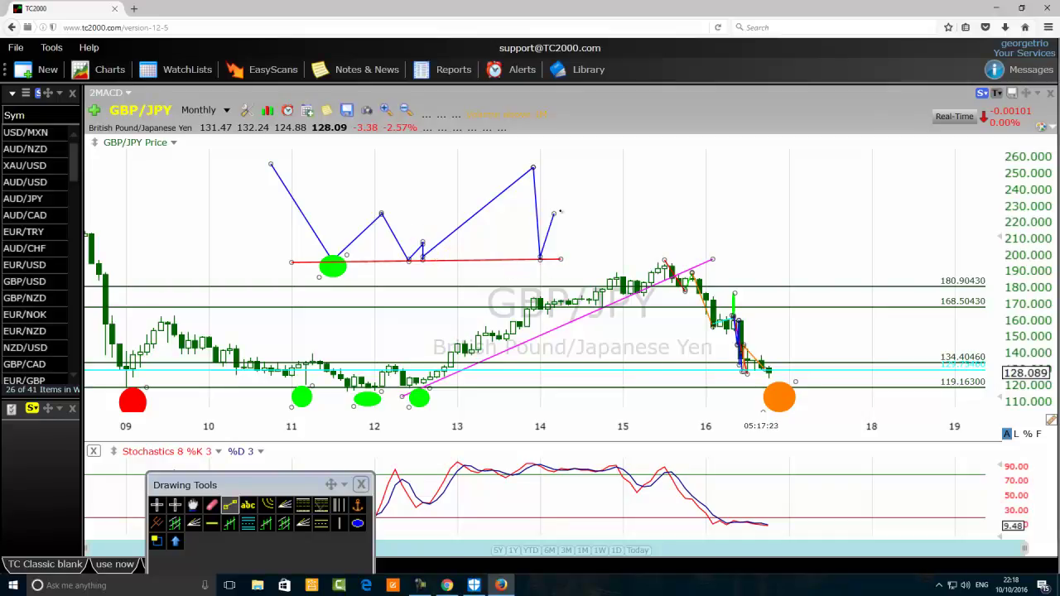
left_click(595, 155)
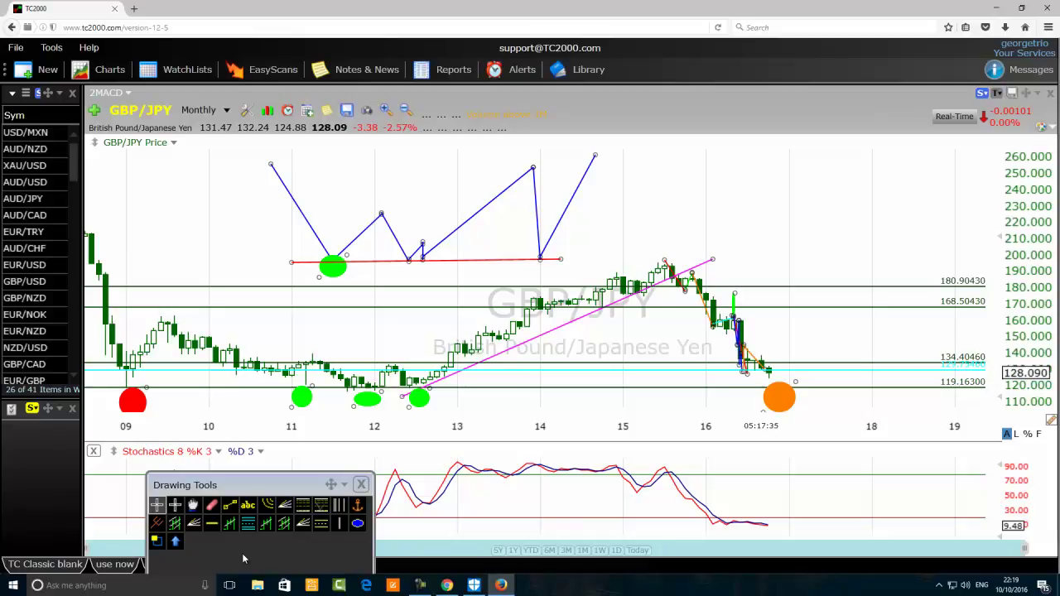
left_click(229, 506)
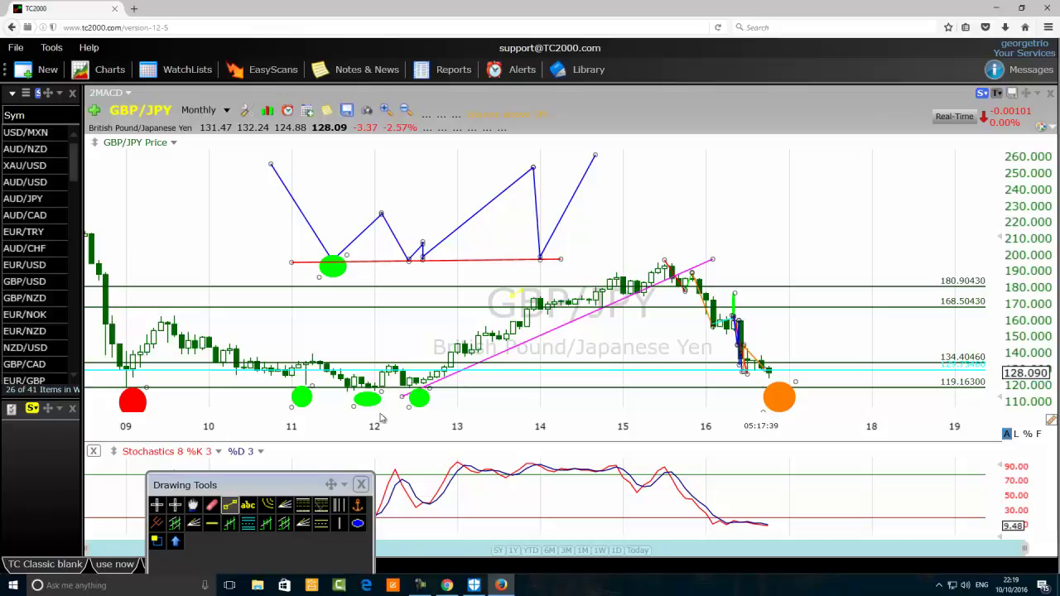
- Place green ellipse markers on the zigzag's second dip onto the red line
left_click(358, 525)
mouse_move(444, 248)
left_mouse_down()
mouse_move(389, 284)
mouse_move(411, 276)
left_mouse_up()
left_click(431, 266)
left_click(336, 260)
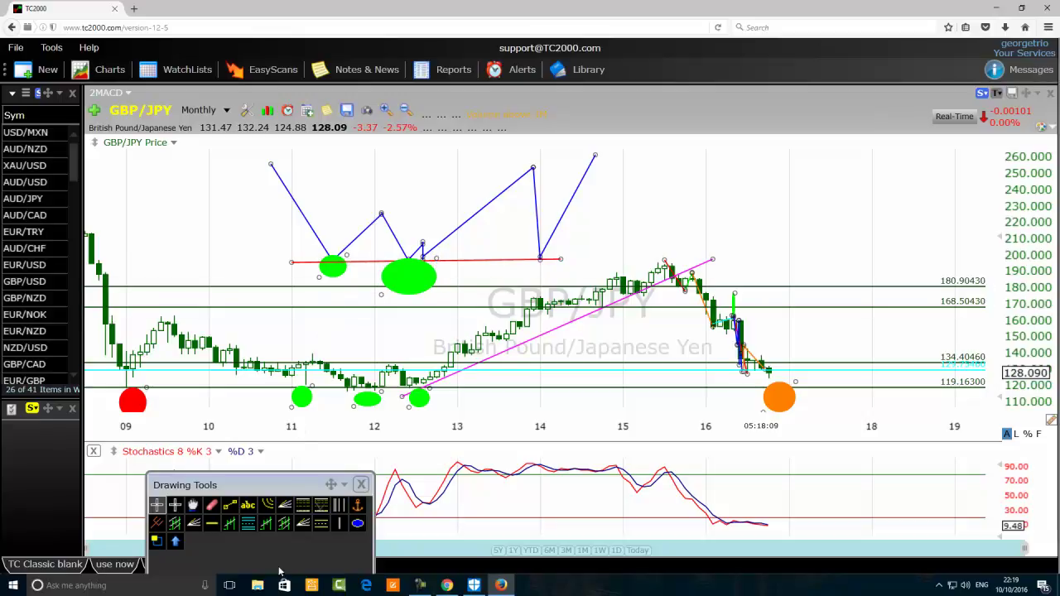
left_click(357, 523)
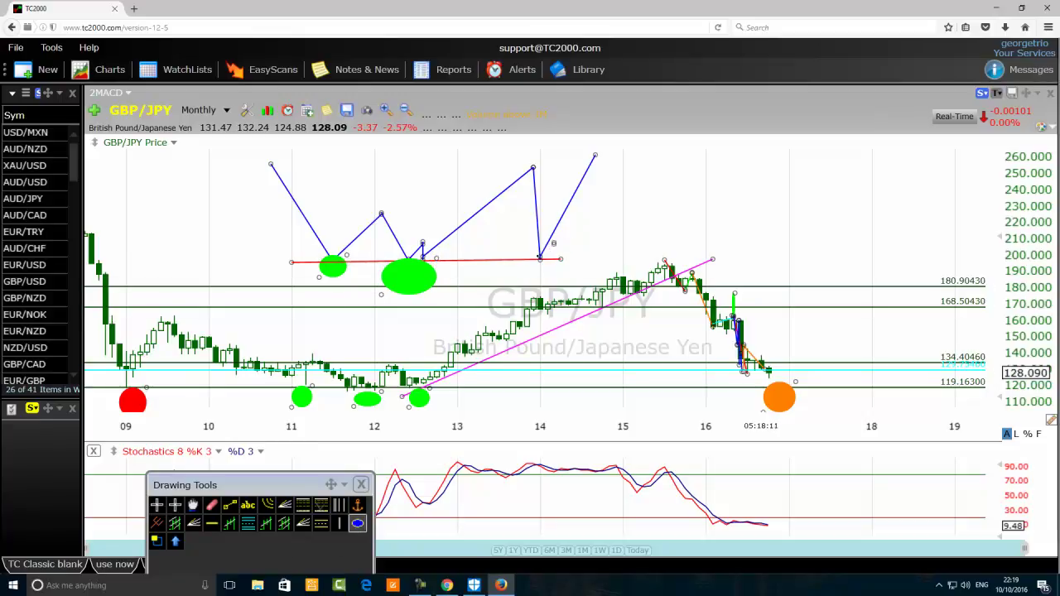
left_click_drag(553, 243, 512, 270)
- Draw a blue line falling from the 260 peak down toward the red line
left_click(230, 506)
left_click_drag(595, 155, 609, 210)
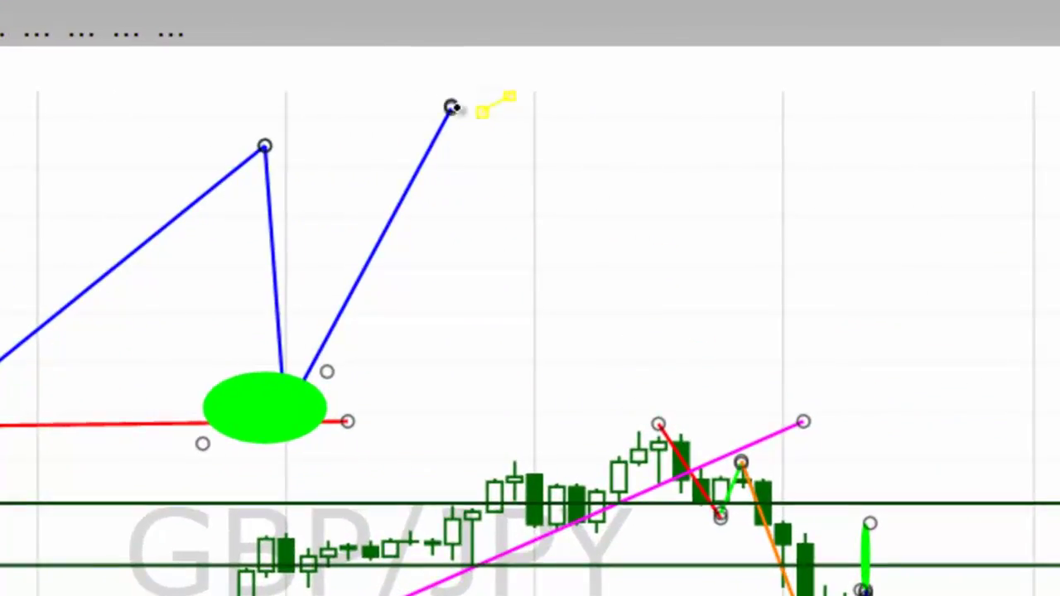
left_click_drag(492, 304, 520, 434)
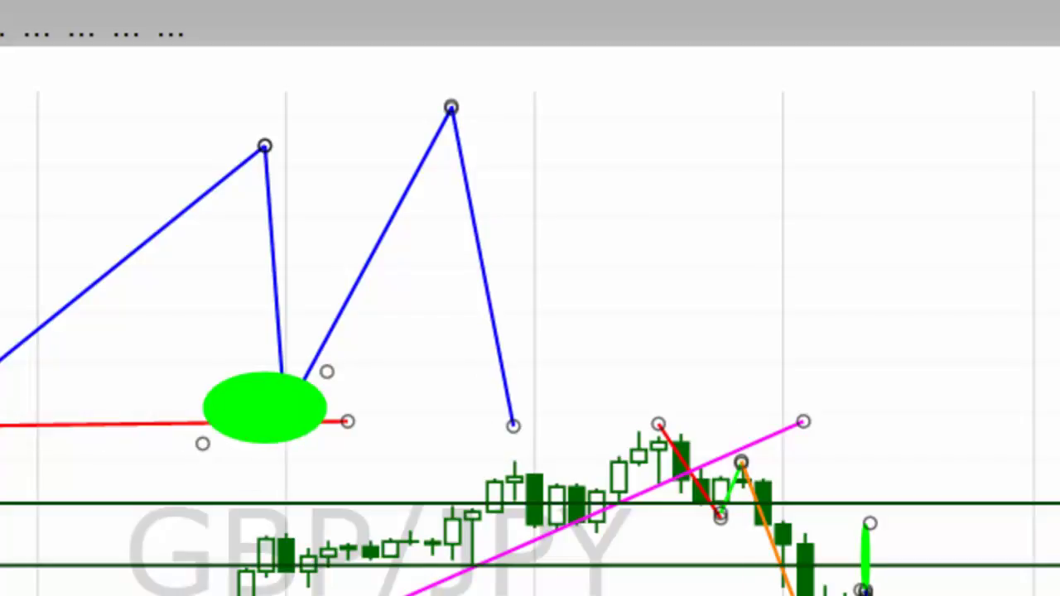
- Add blue swings up and back to the red line, a long rise right, a vertical drop, and extend the red line
left_click_drag(514, 424, 571, 370)
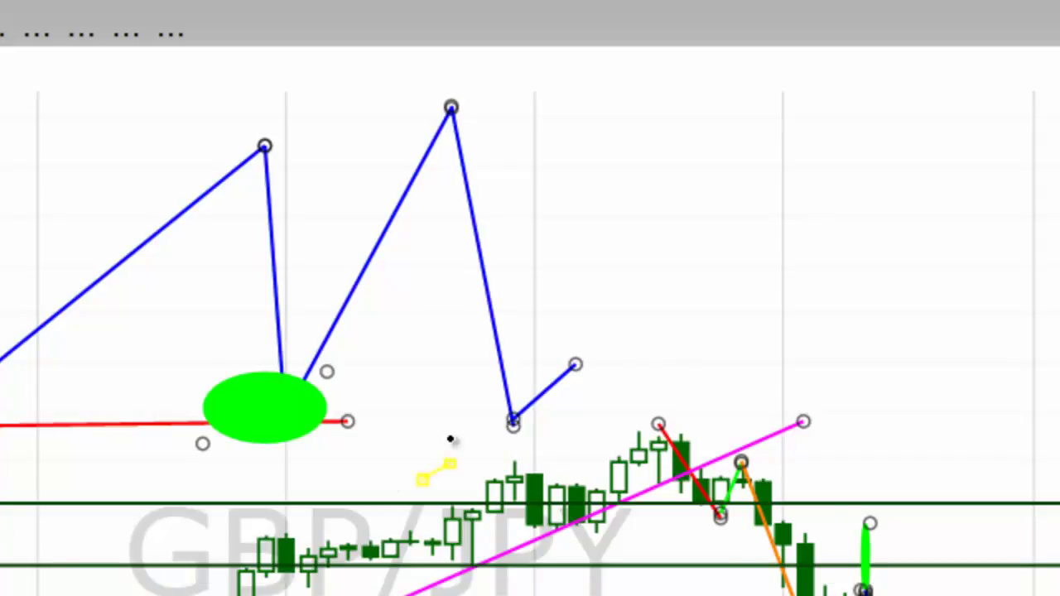
left_click_drag(575, 365, 605, 430)
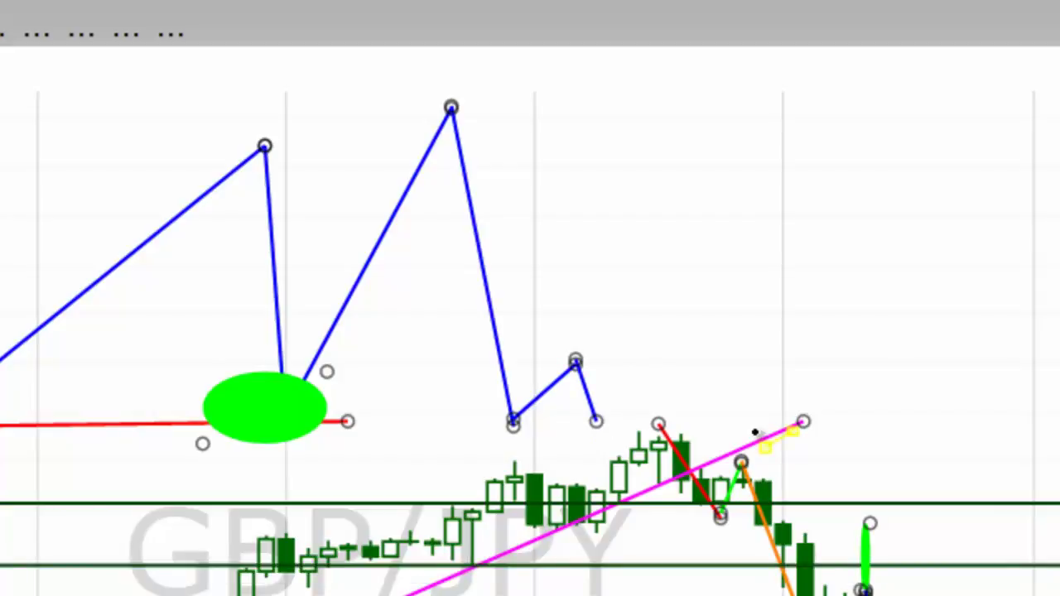
mouse_move(598, 410)
left_mouse_down()
mouse_move(950, 182)
mouse_move(948, 170)
left_mouse_up()
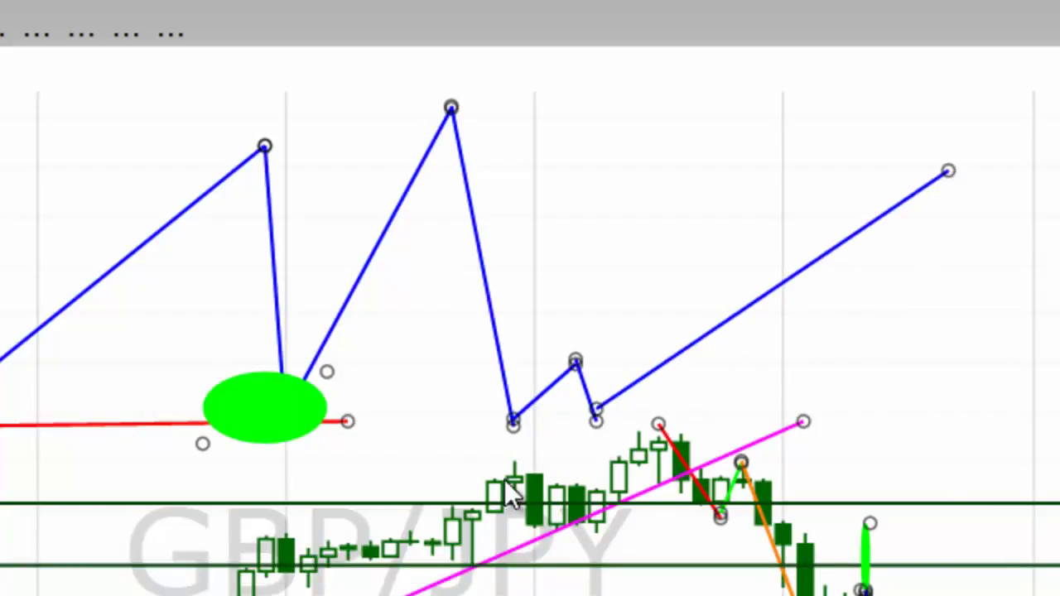
left_click_drag(347, 422, 886, 411)
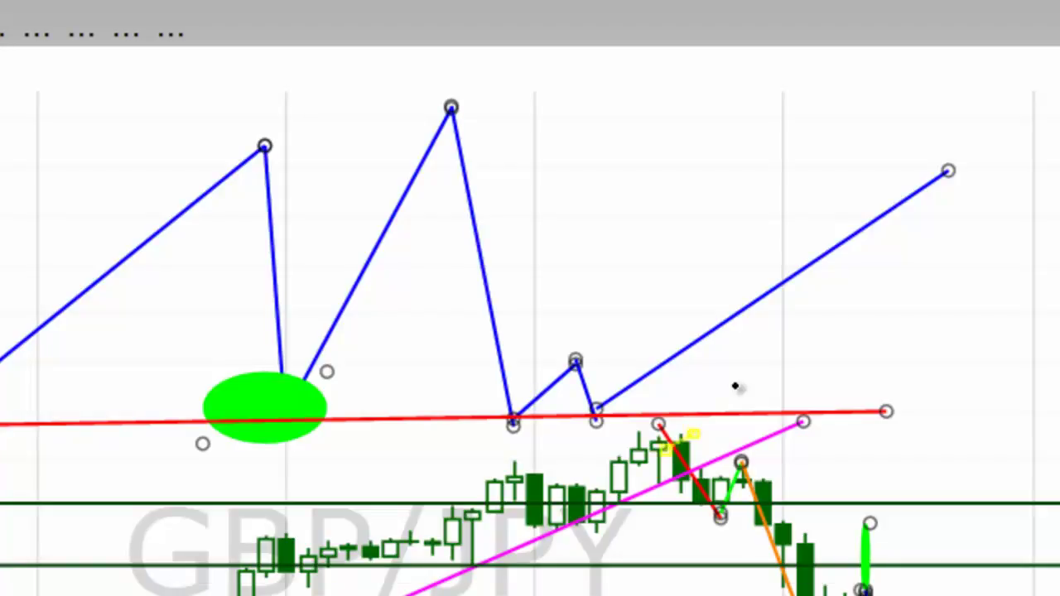
left_click_drag(953, 170, 949, 404)
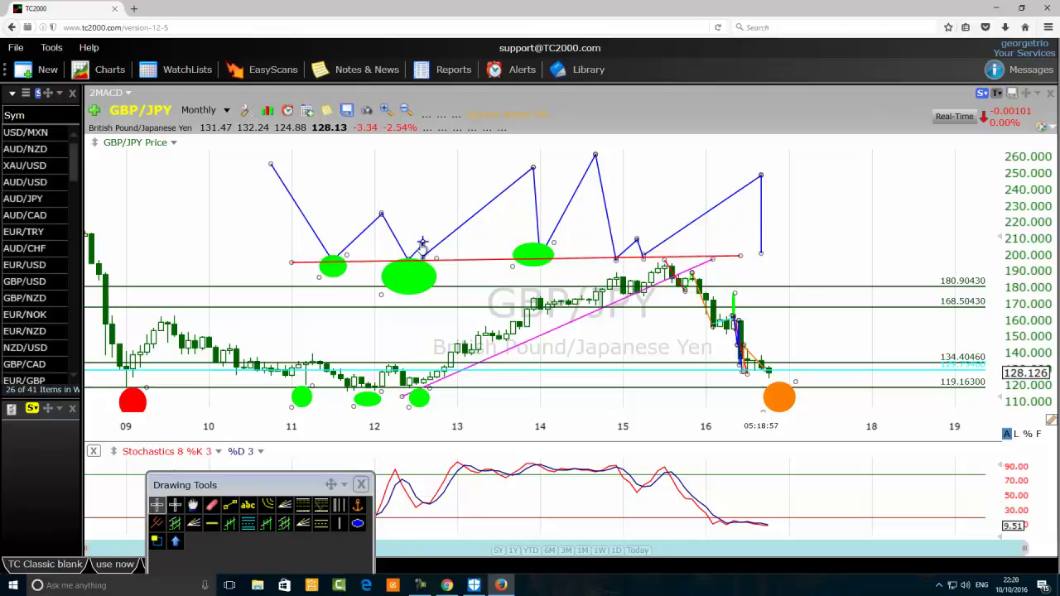
- Draw a second blue zigzag of steep lines rising from the red line above 260
mouse_move(424, 261)
left_click(742, 143)
left_click(643, 249)
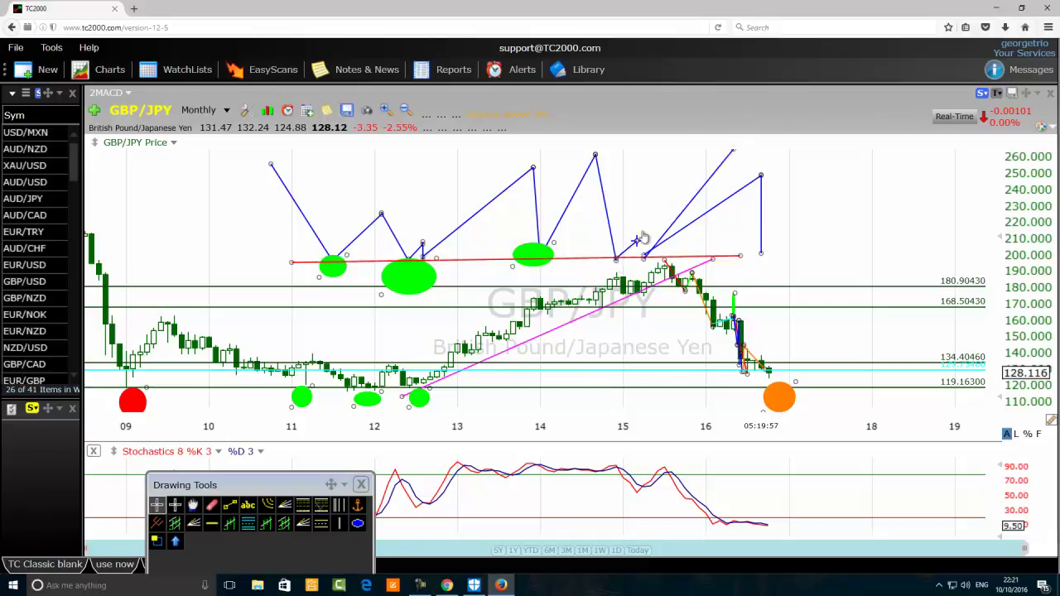
double_click(691, 152)
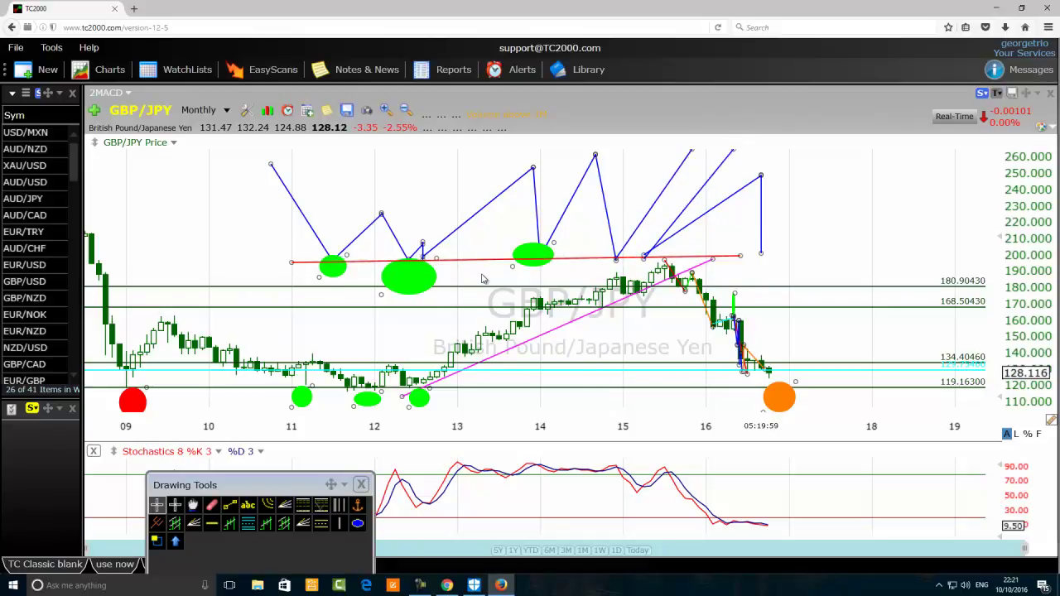
left_click(357, 524)
- Draw a large green ellipse over the 2015 low on the red line
left_click_drag(644, 239, 594, 272)
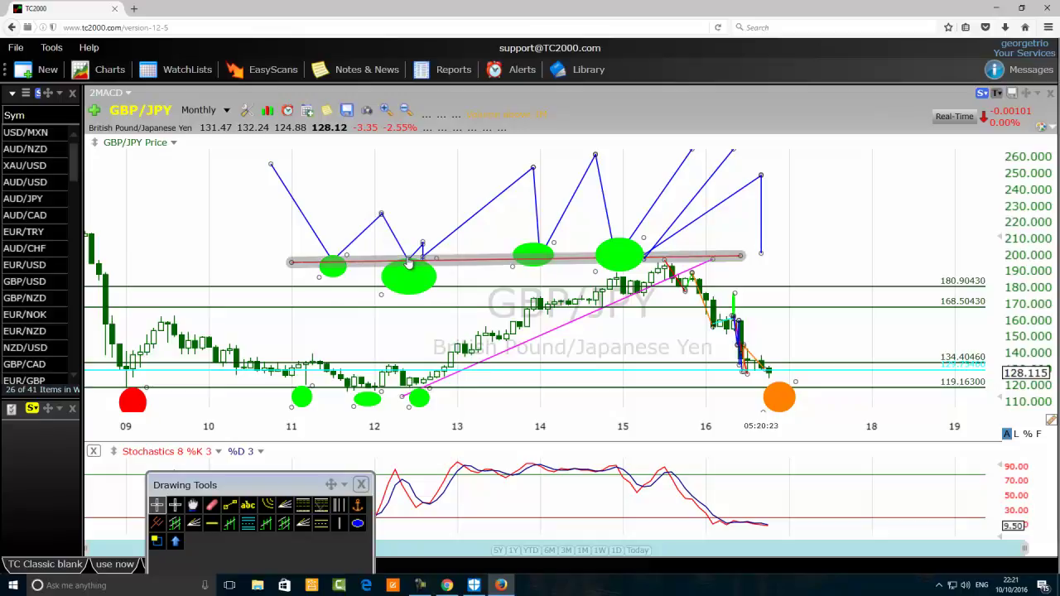
mouse_move(409, 263)
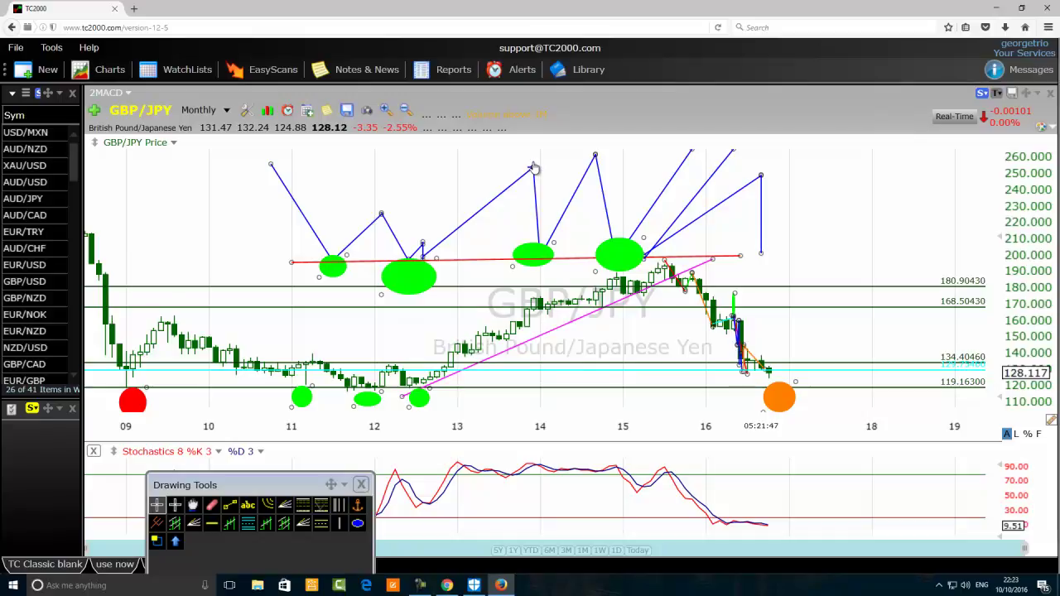
mouse_move(541, 254)
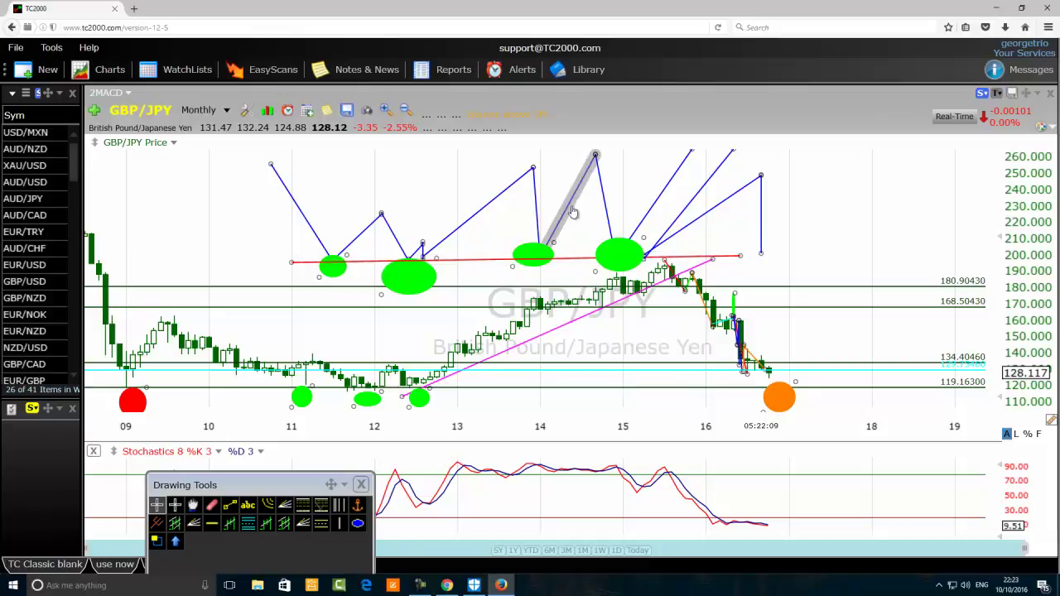
mouse_move(543, 262)
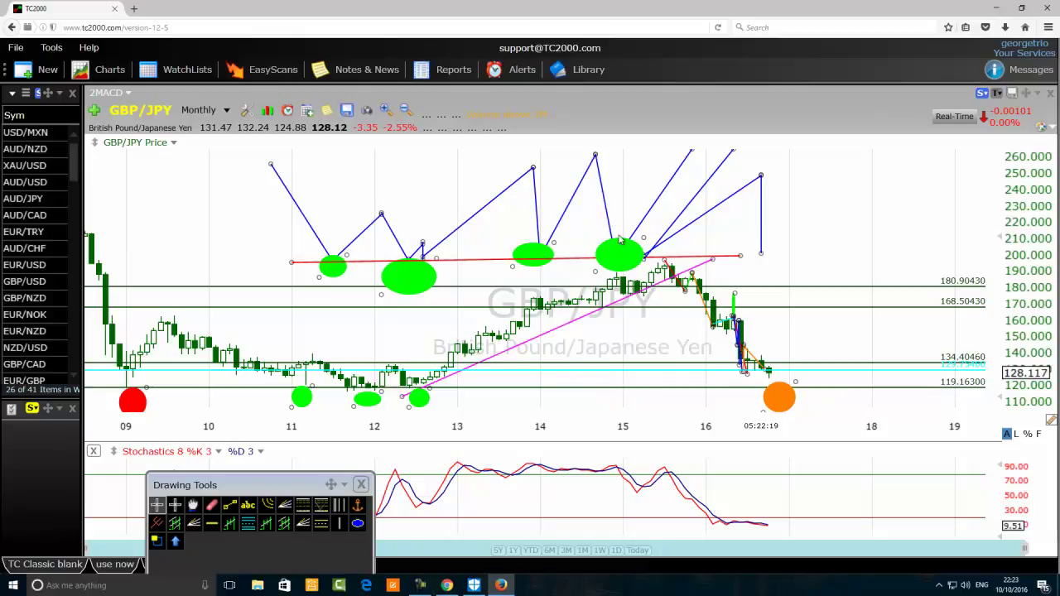
mouse_move(615, 263)
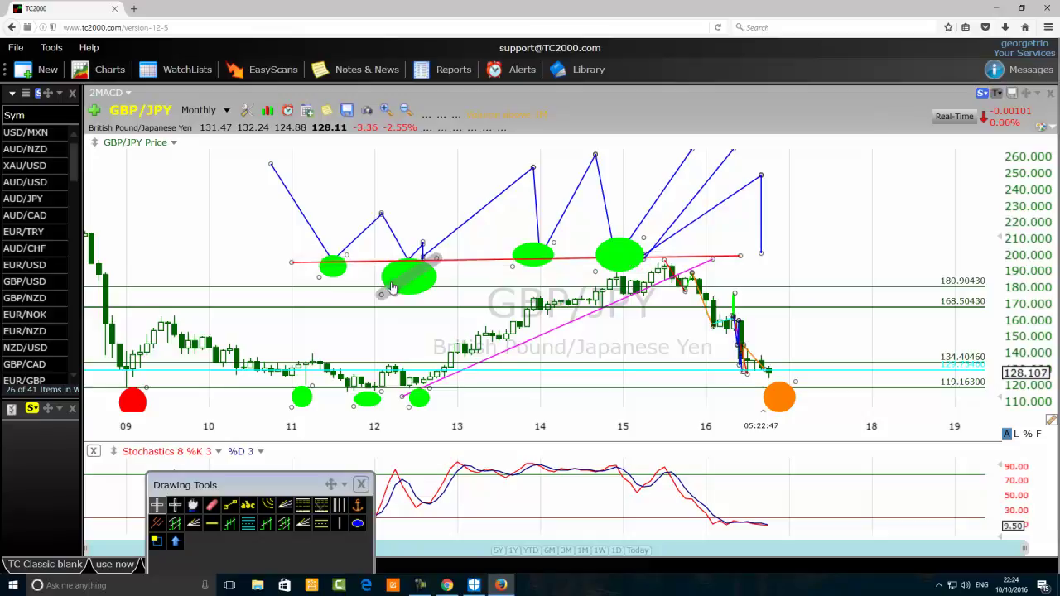
mouse_move(333, 266)
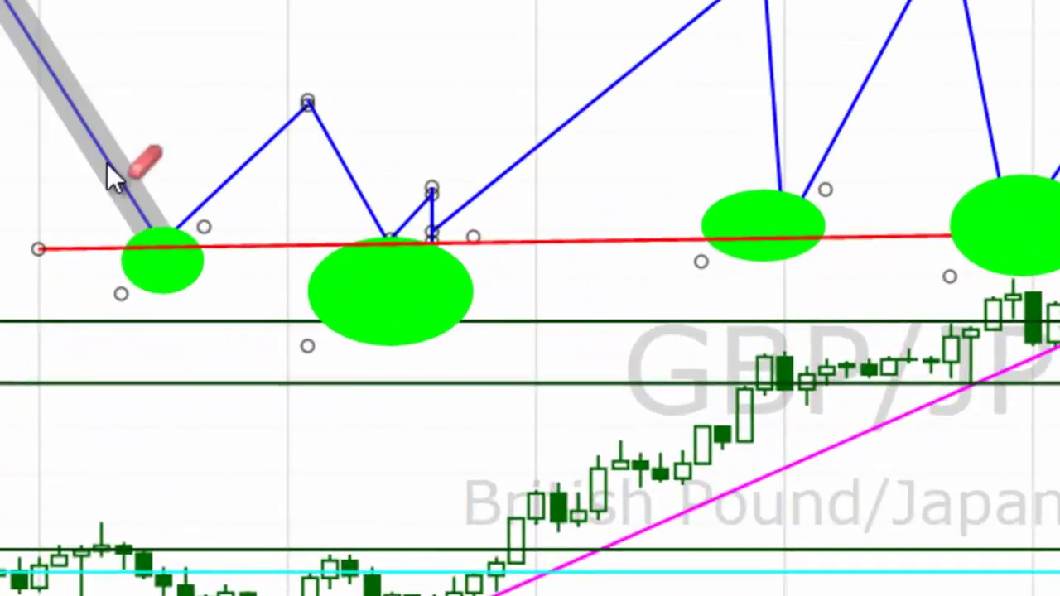
- Erase the blue zigzag, diagonal and vertical projection lines one by one
left_click(224, 197)
left_click(351, 183)
left_click(587, 110)
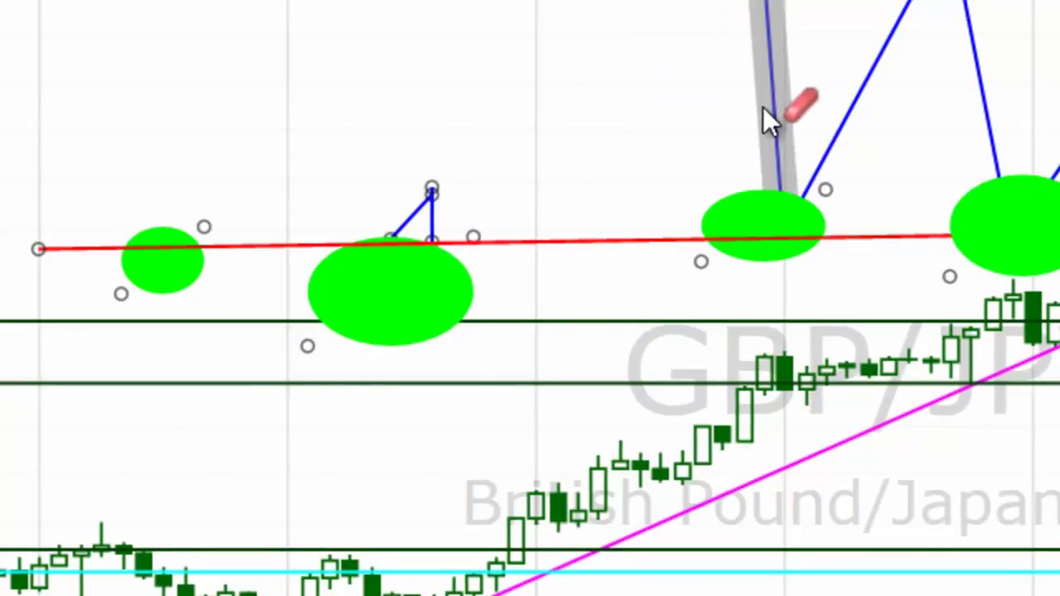
left_click(769, 119)
left_click(251, 124)
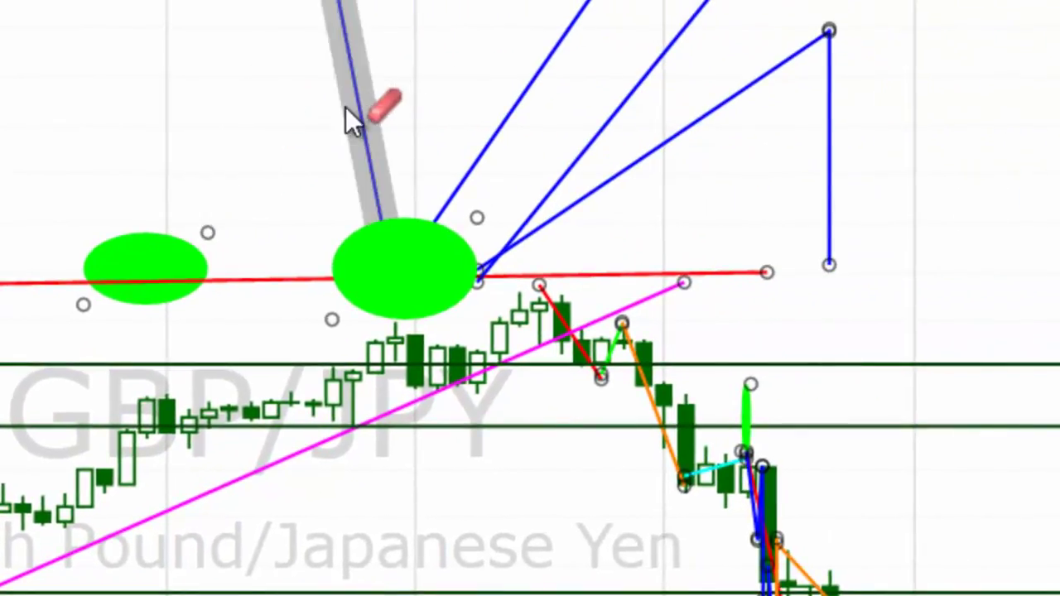
left_click(356, 106)
left_click(514, 108)
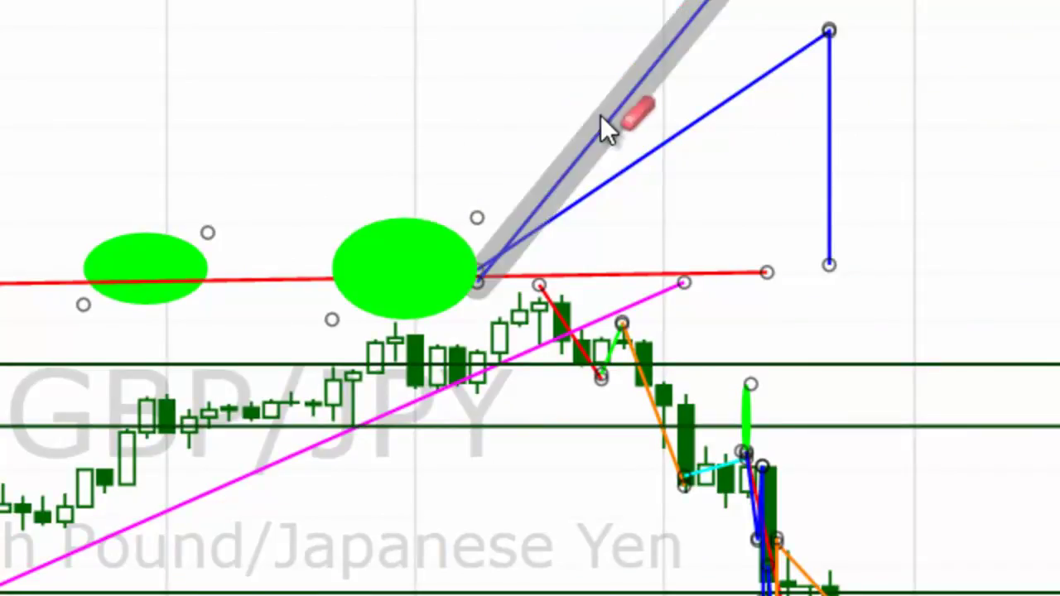
left_click(602, 118)
left_click(613, 182)
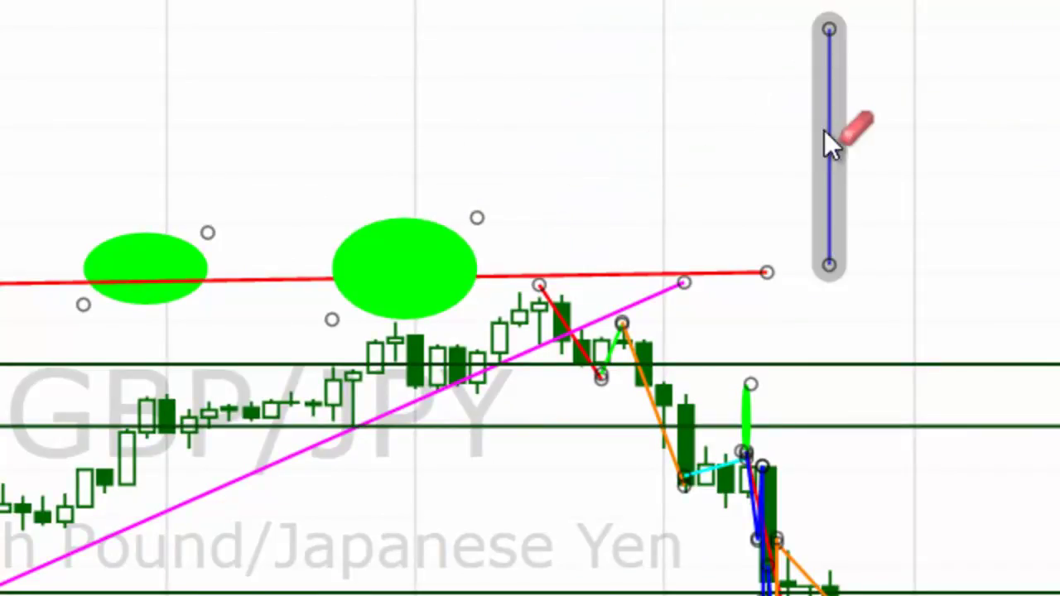
left_click(824, 147)
- Erase the red horizontal line, green ellipses and leftover blue lines, then return to the select tool
left_click(617, 280)
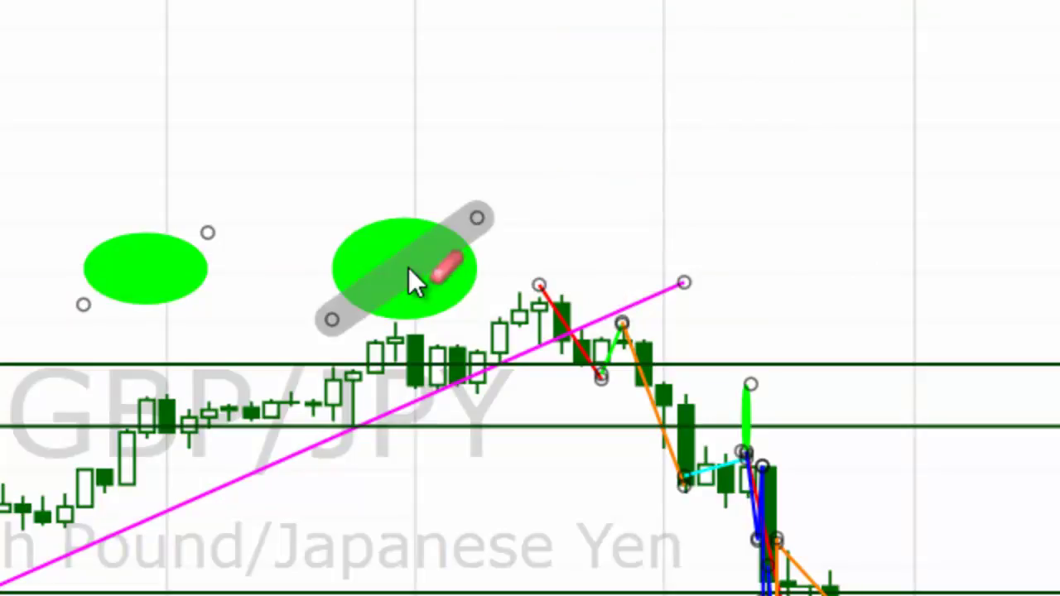
left_click(410, 270)
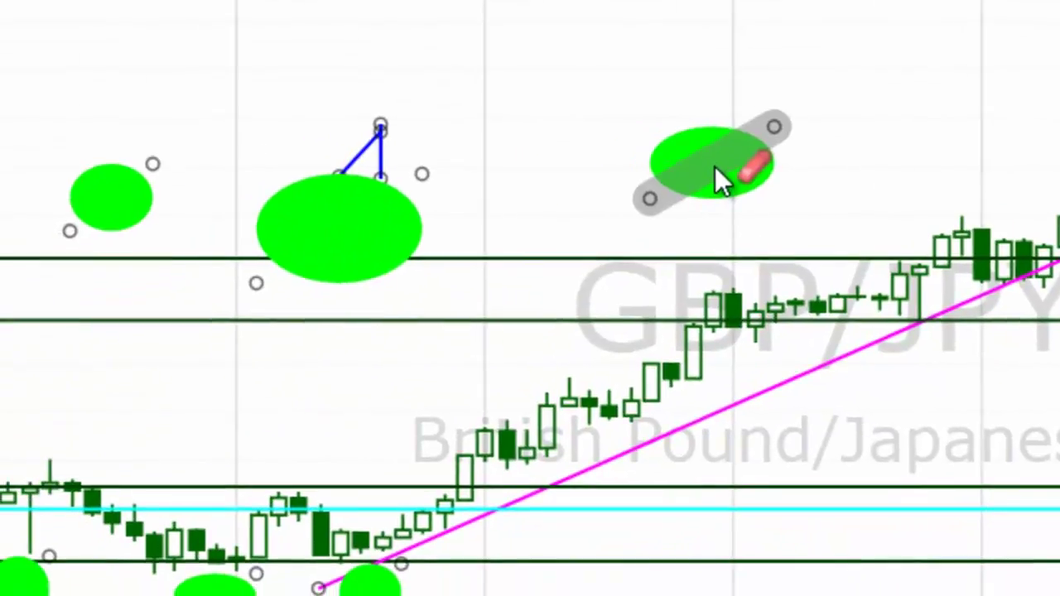
left_click(158, 281)
left_click(348, 225)
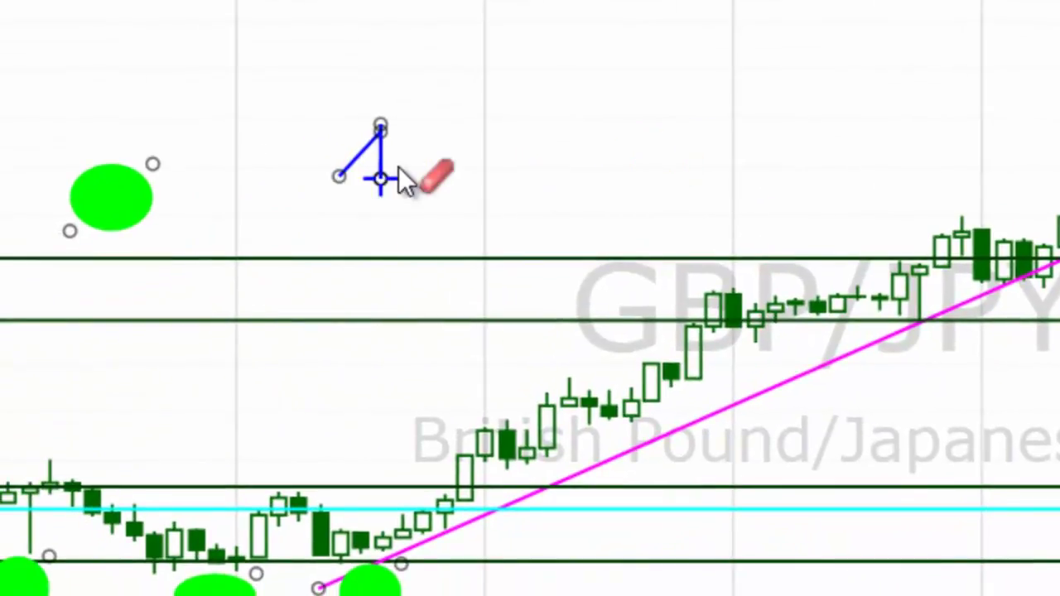
left_click(380, 164)
left_click(356, 156)
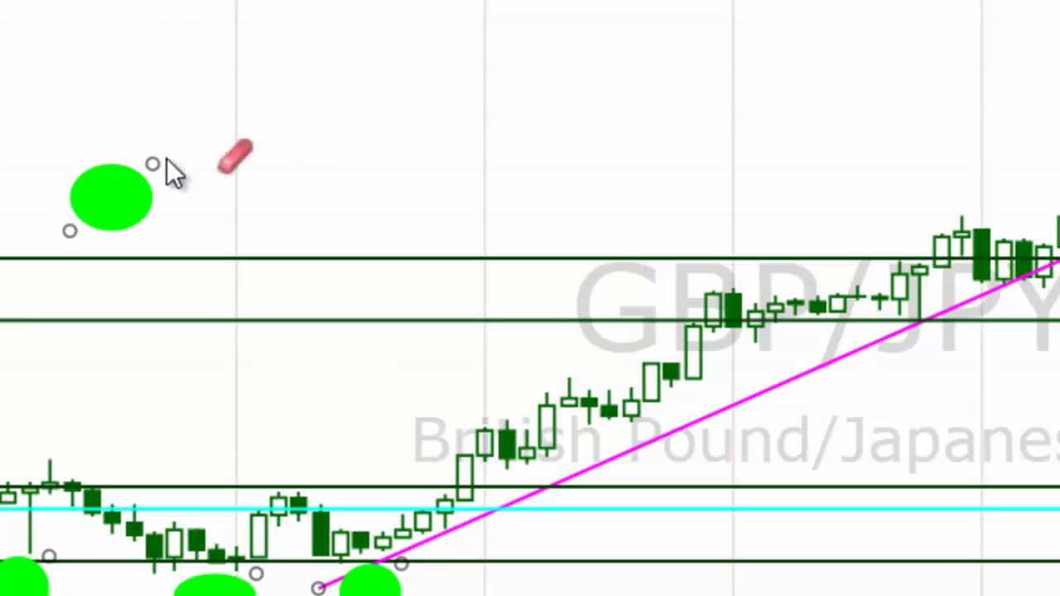
left_click(107, 198)
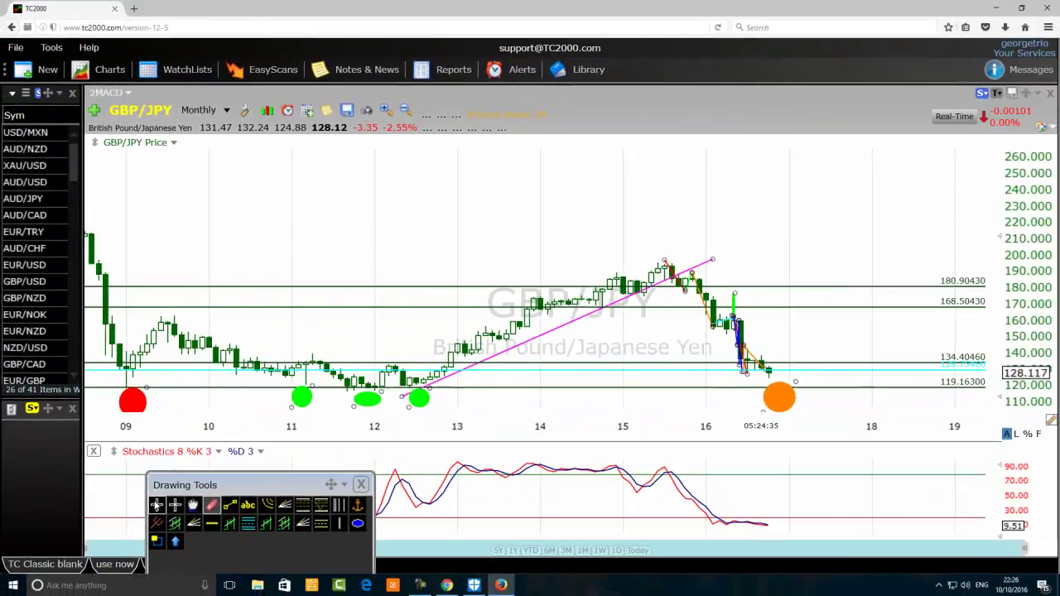
left_click(156, 505)
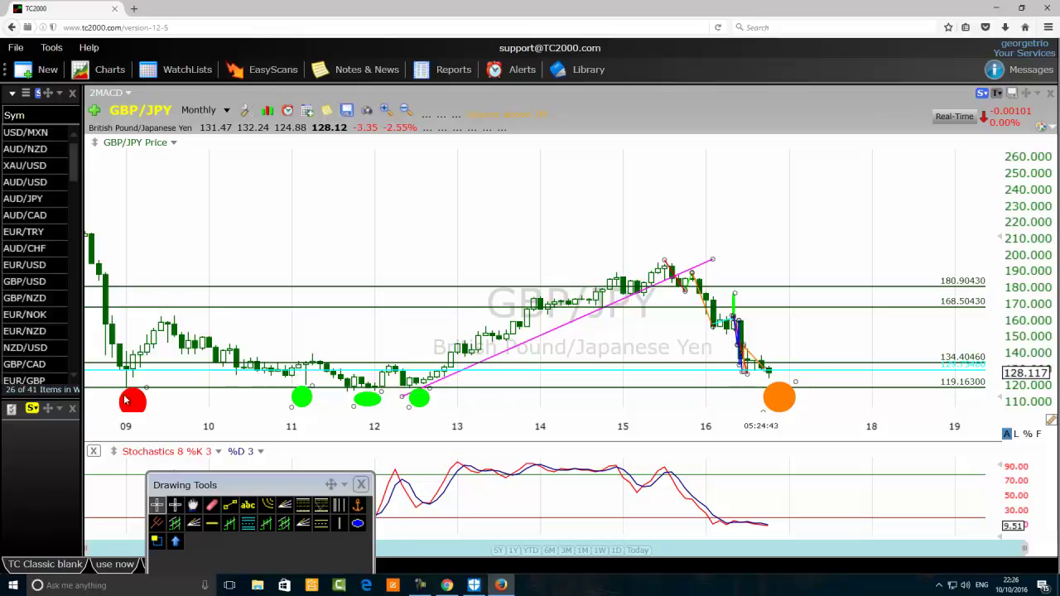
- Recolour the 119.163 horizontal level red through its Edit settings
right_click(621, 388)
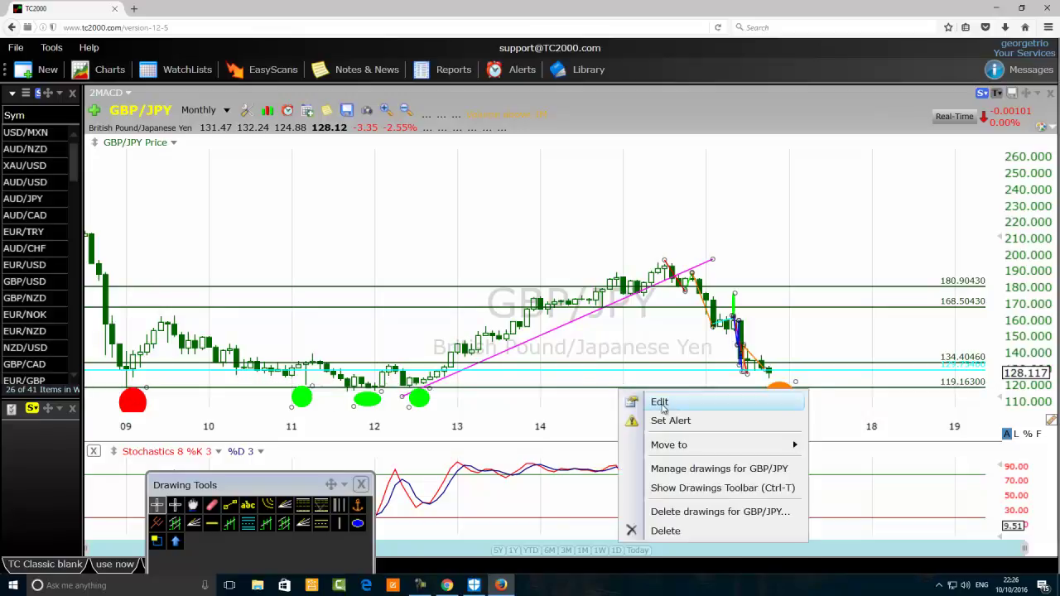
left_click(669, 406)
left_click(819, 445)
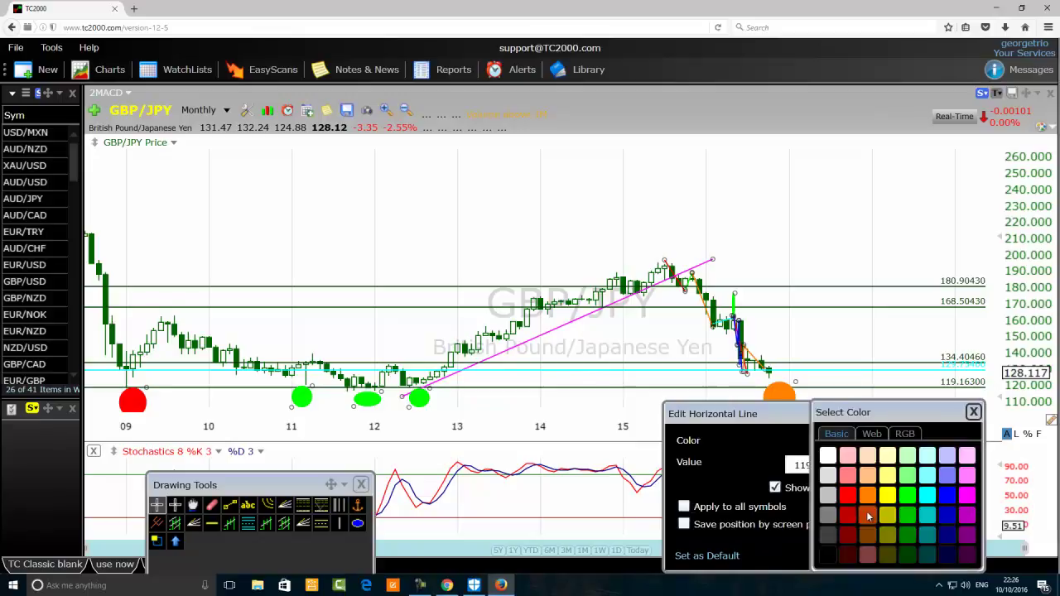
left_click(847, 496)
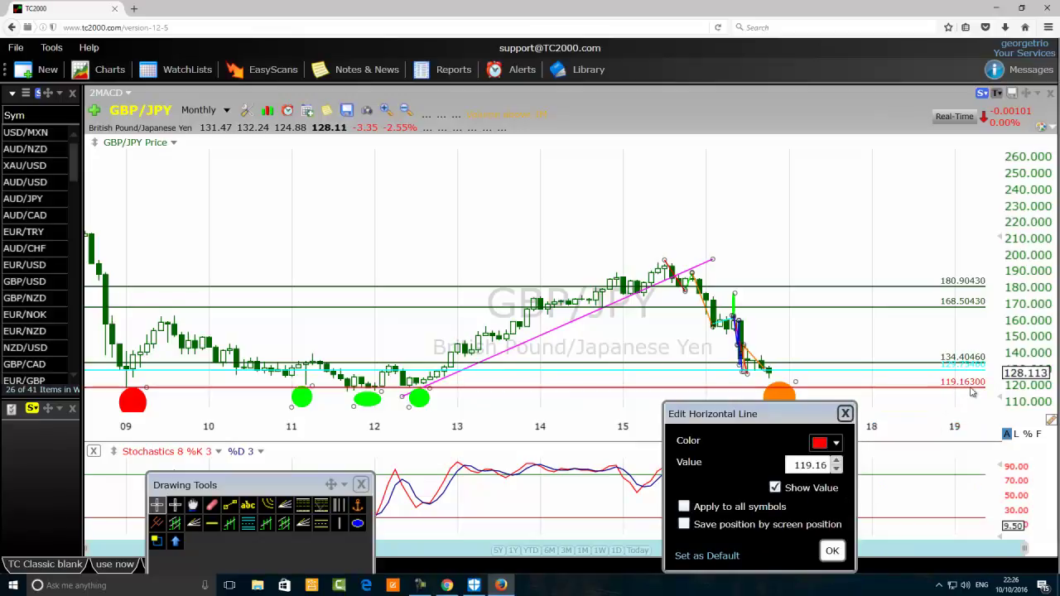
left_click(833, 552)
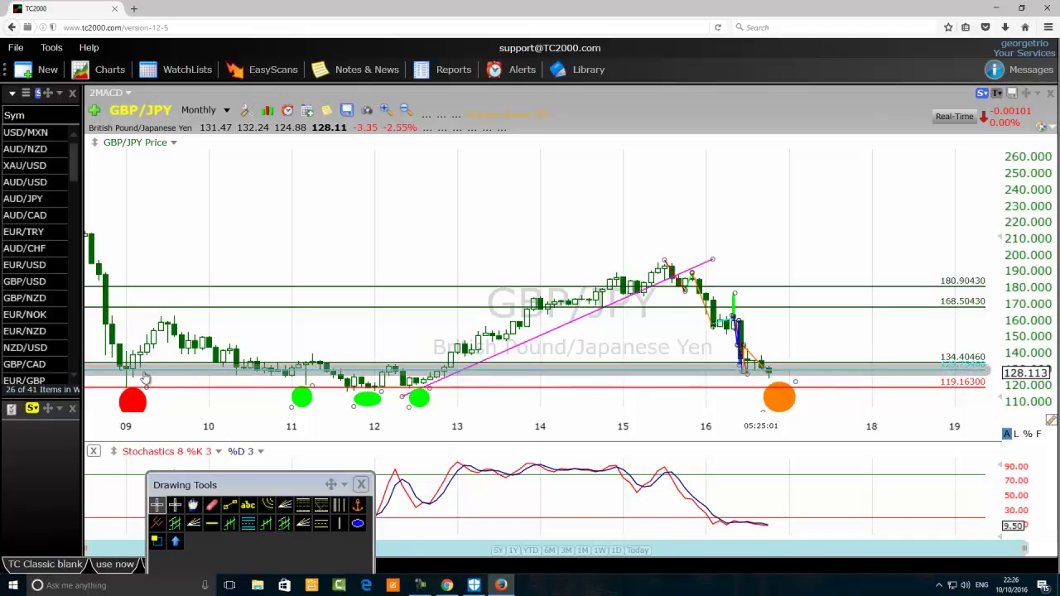
mouse_move(133, 390)
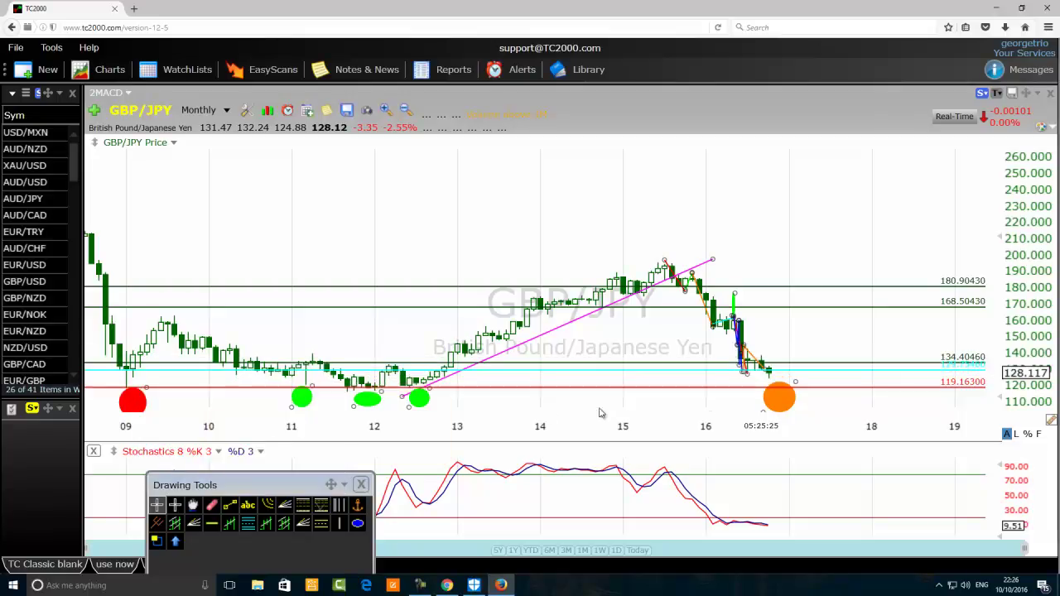
mouse_move(951, 389)
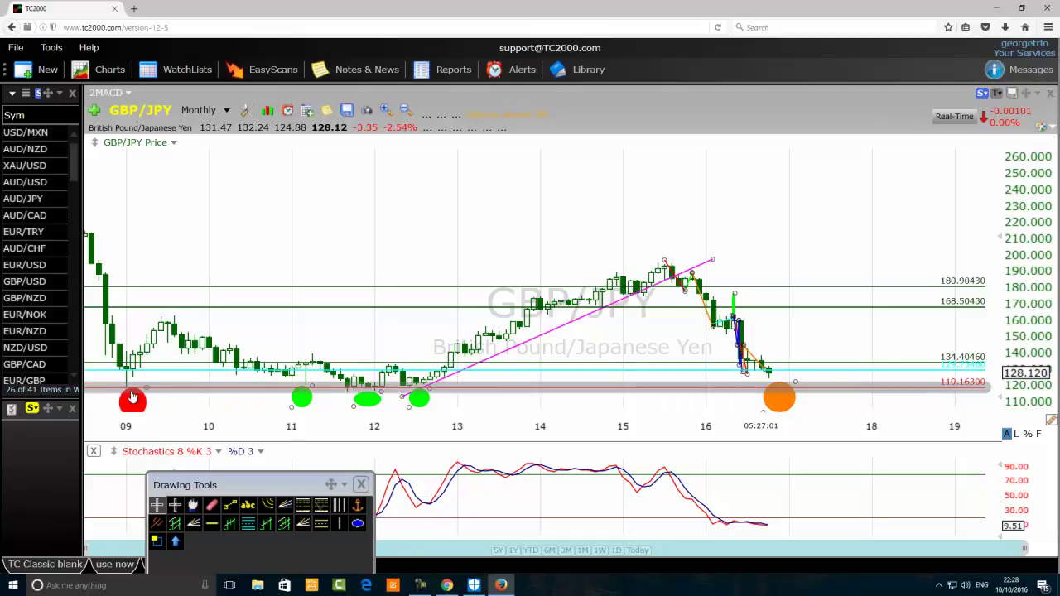
mouse_move(131, 398)
mouse_move(305, 396)
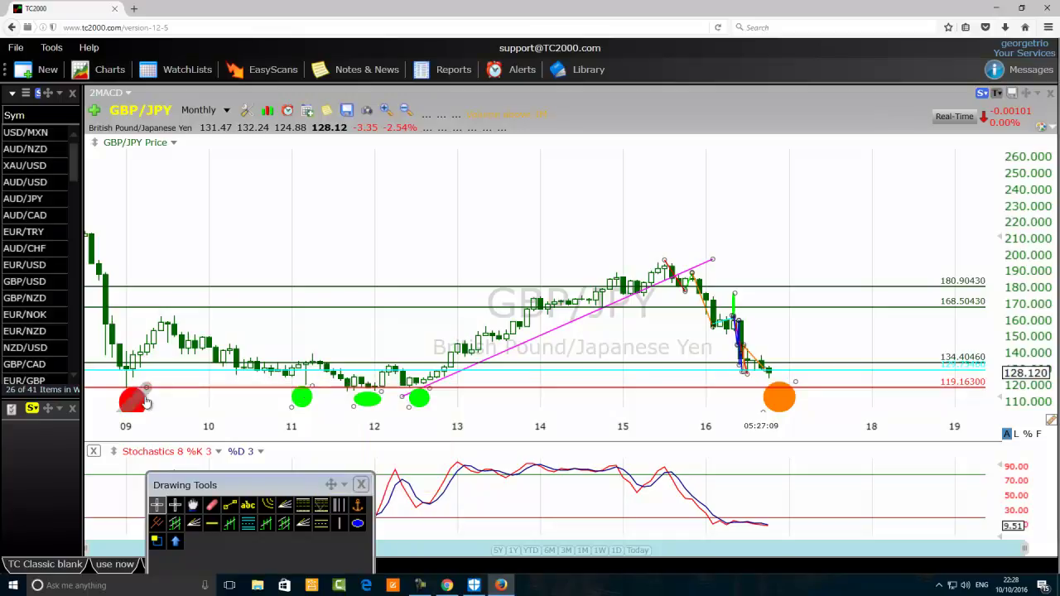
mouse_move(195, 393)
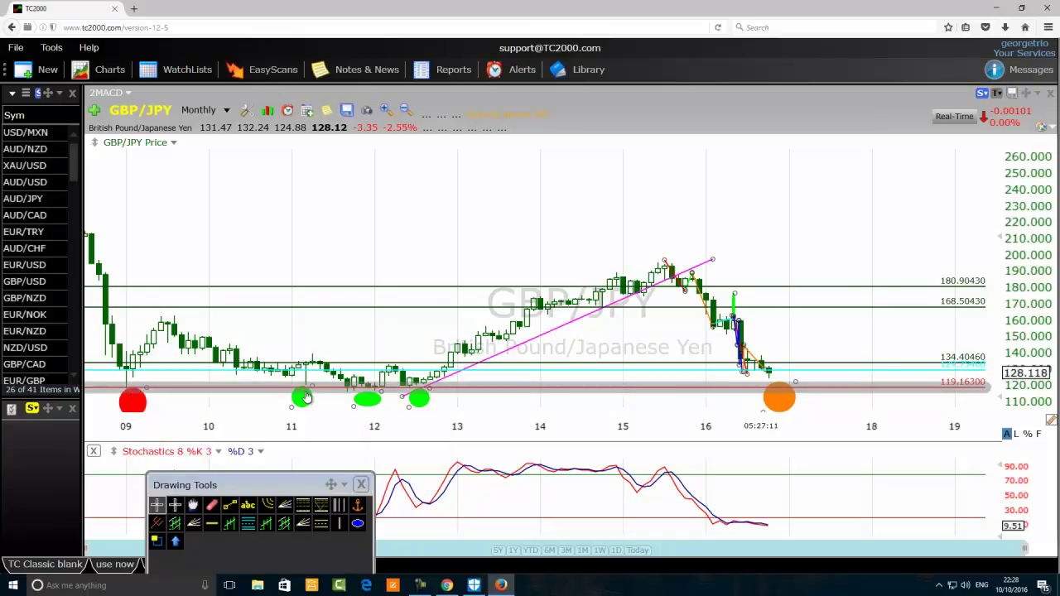
mouse_move(370, 395)
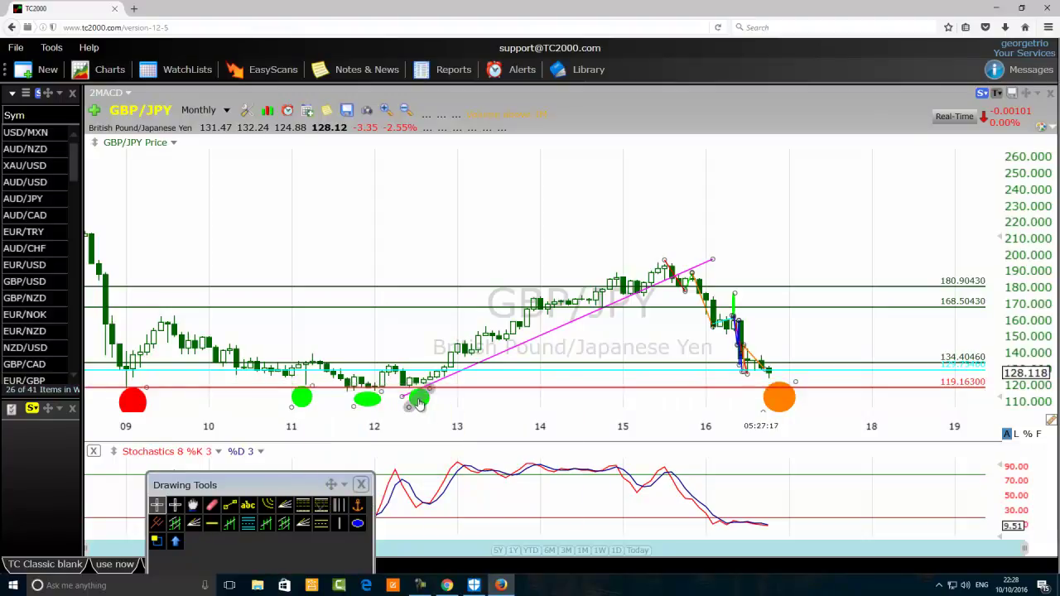
- Draw a blue trendline from the 2009 high near 164.41 down to about 113.16 in 2013
left_click(229, 505)
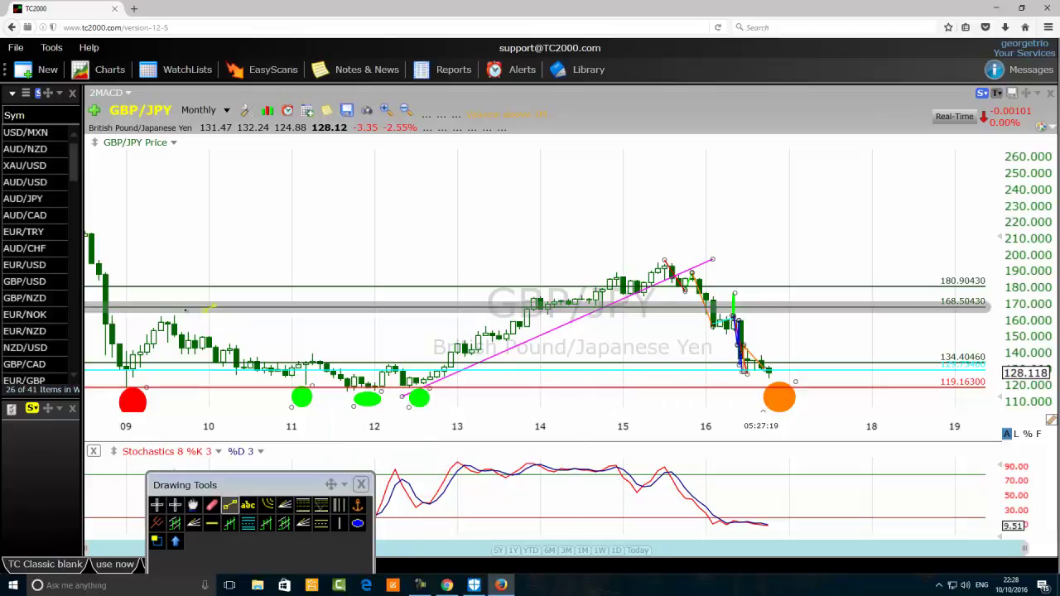
left_click_drag(174, 315, 513, 398)
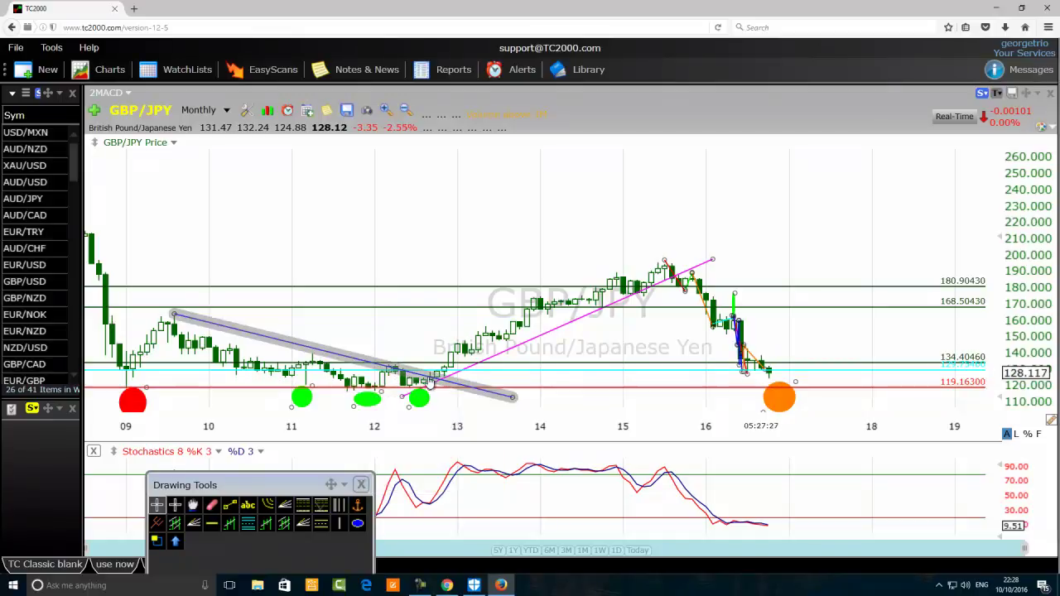
mouse_move(431, 379)
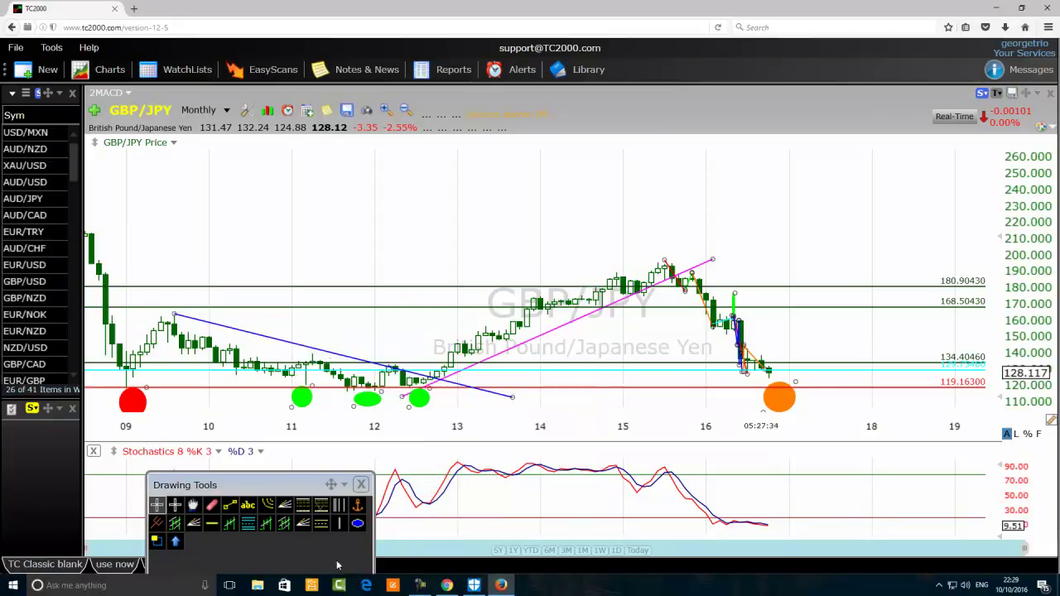
- Draw three green ellipses stacked vertically above the price bars between 12 and 13
left_click(358, 522)
left_click_drag(477, 220, 395, 256)
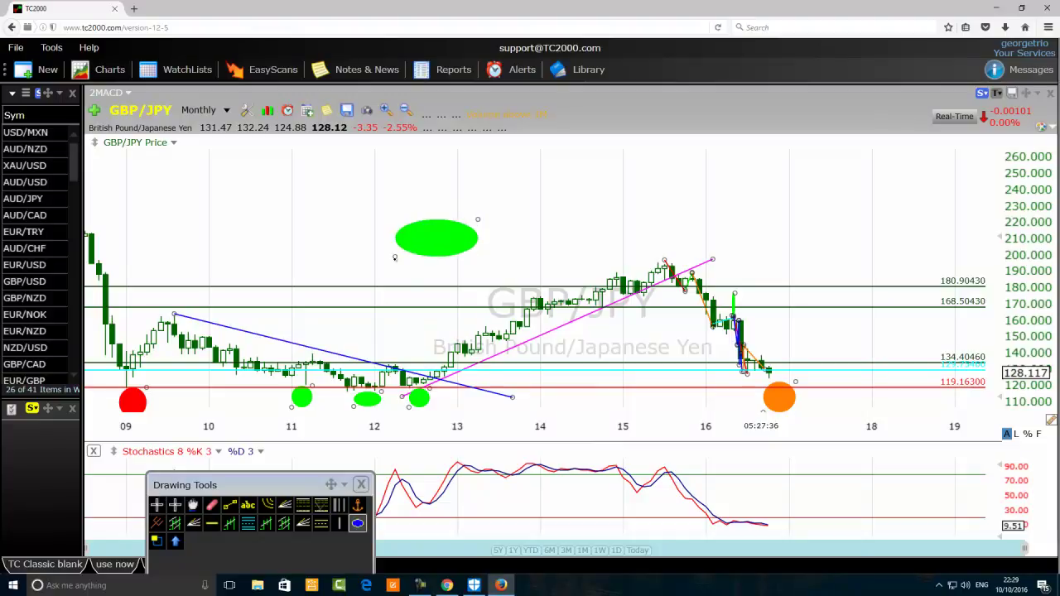
left_click(359, 524)
left_click_drag(471, 256, 409, 285)
left_click(359, 524)
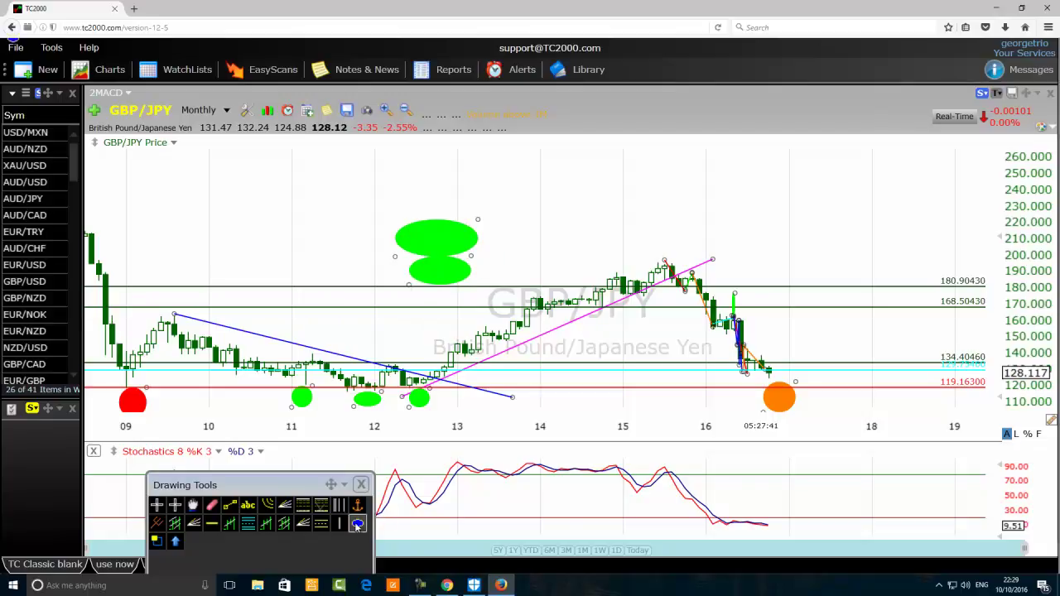
mouse_move(458, 291)
left_mouse_down()
mouse_move(430, 301)
mouse_move(402, 356)
left_mouse_up()
left_click(359, 524)
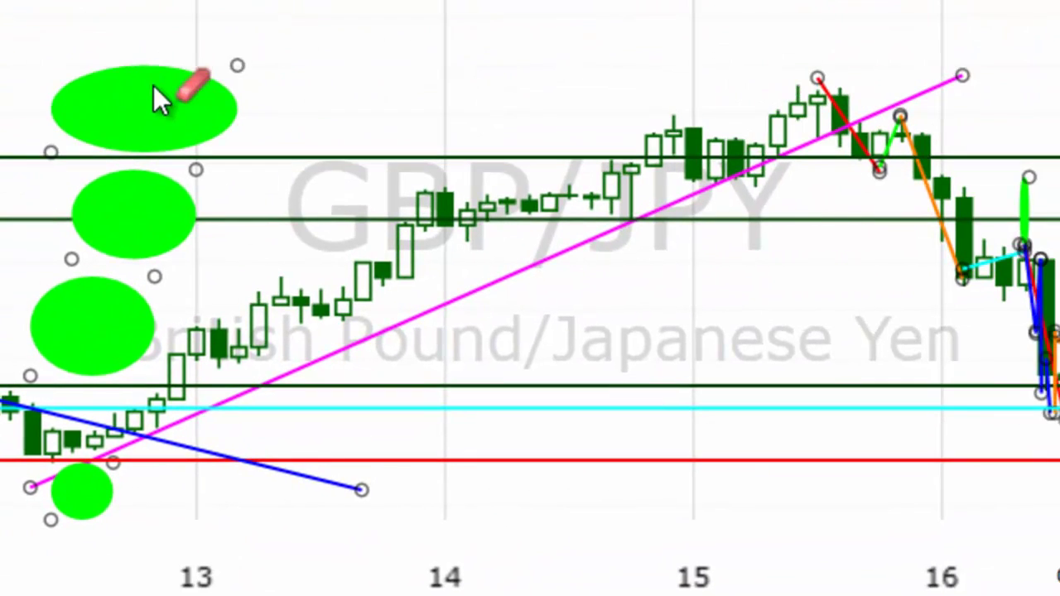
- Erase the top, middle and bottom stacked green ellipses above the 2012–2013 bars
left_click(150, 107)
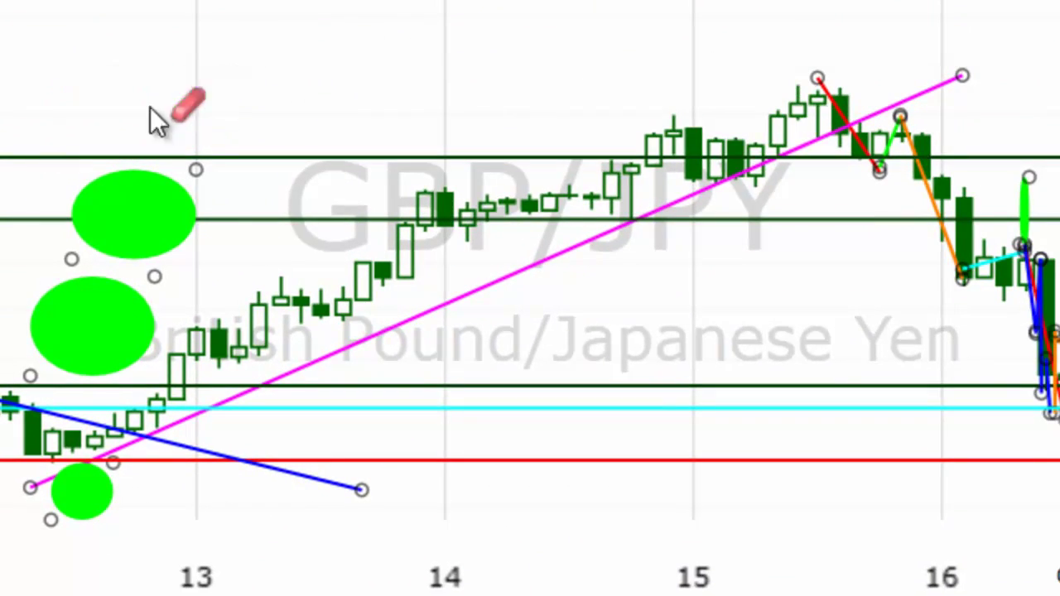
left_click(150, 211)
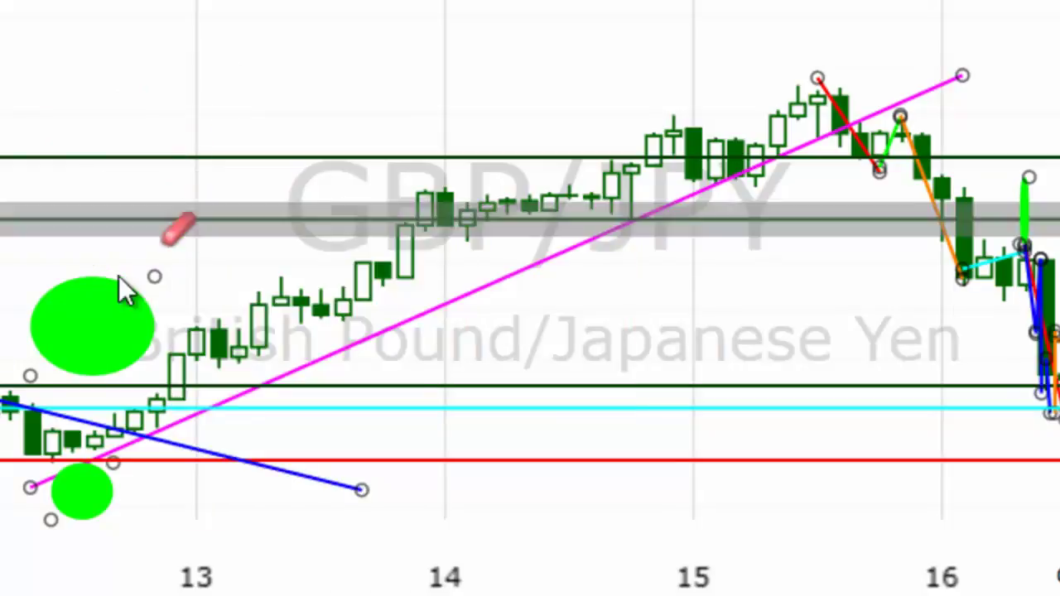
left_click(107, 325)
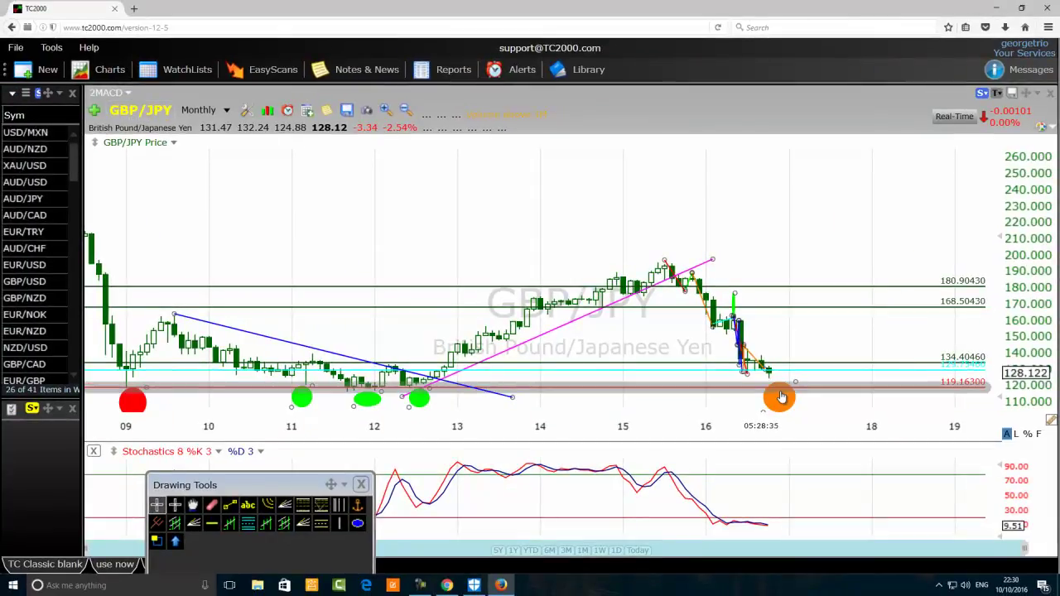
mouse_move(781, 397)
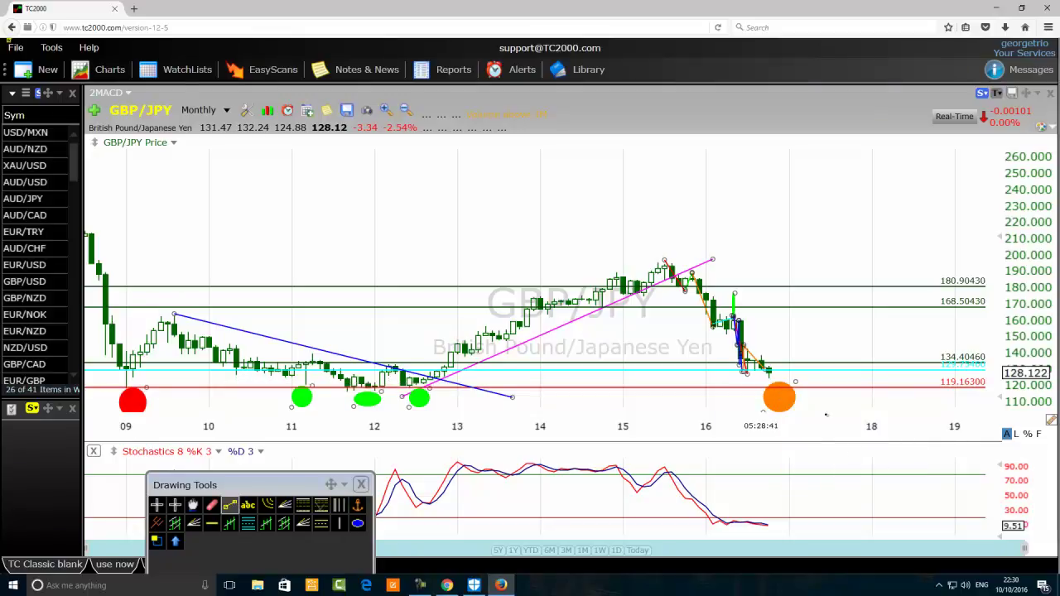
left_click_drag(776, 398, 961, 149)
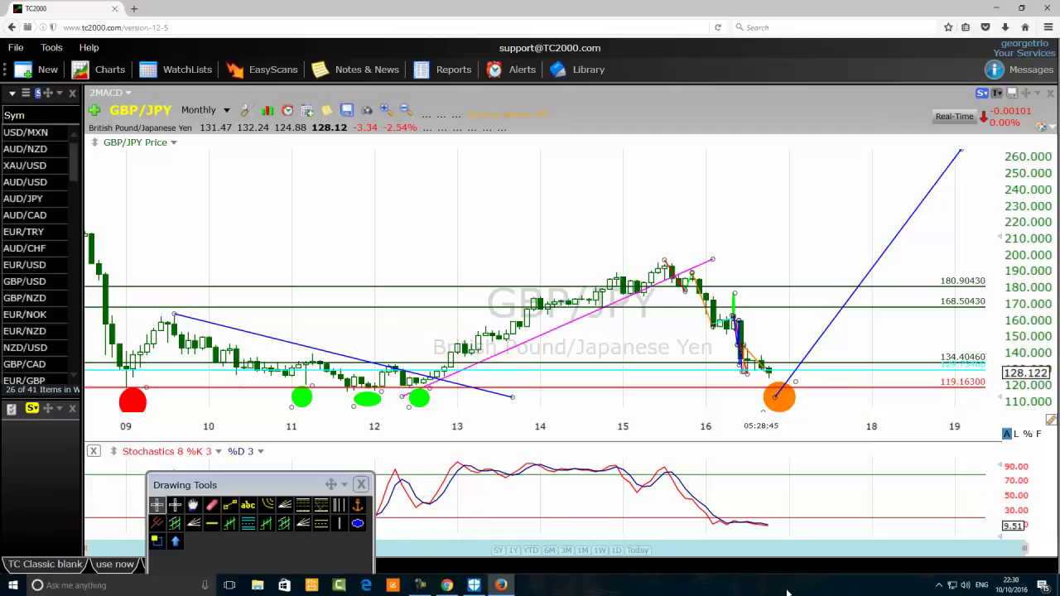
left_click(229, 507)
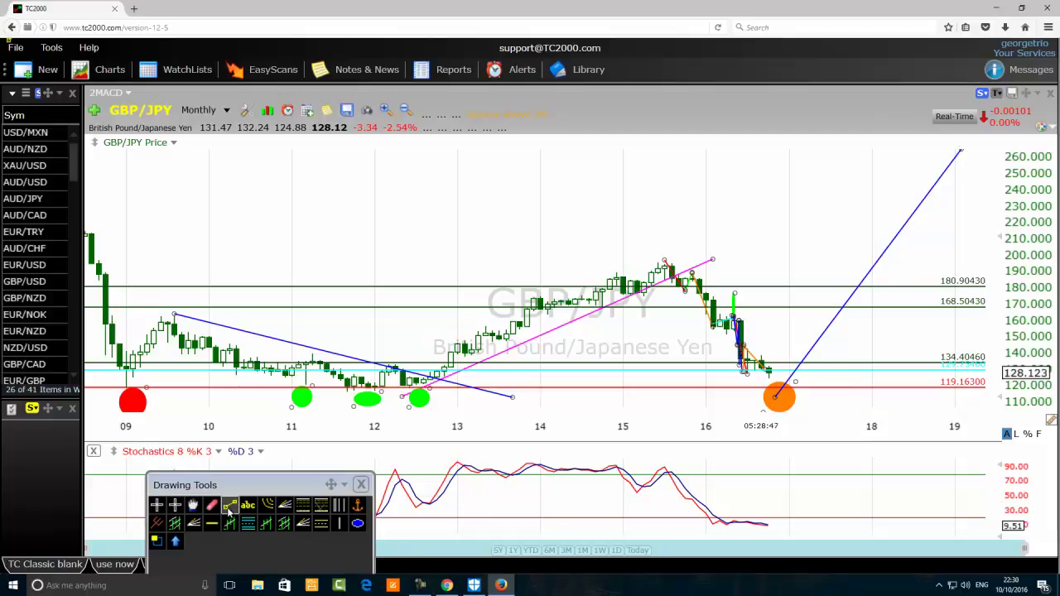
left_click_drag(671, 248, 816, 402)
left_click_drag(819, 420, 814, 424)
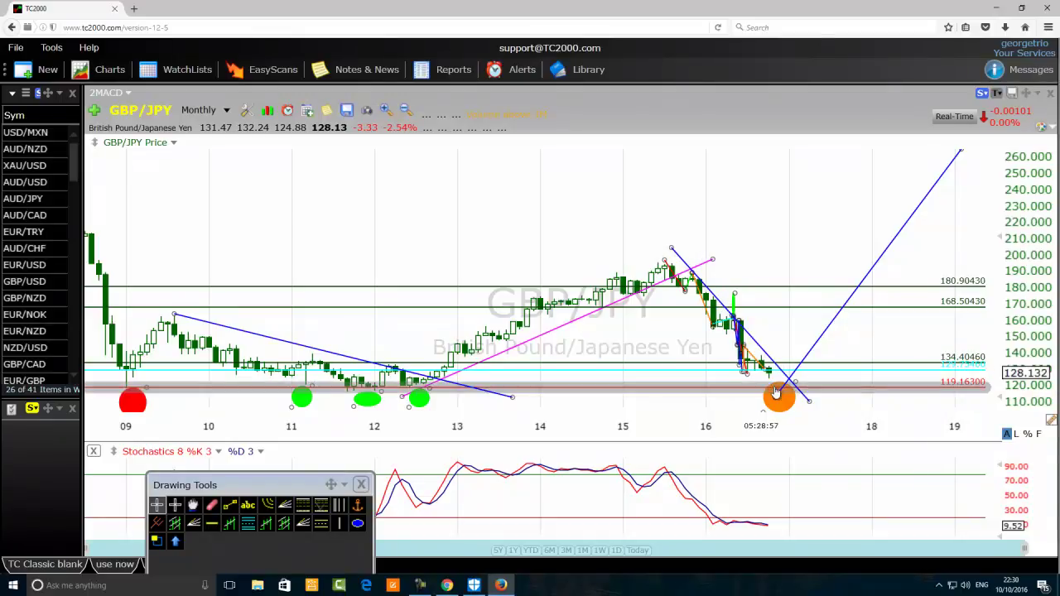
mouse_move(775, 394)
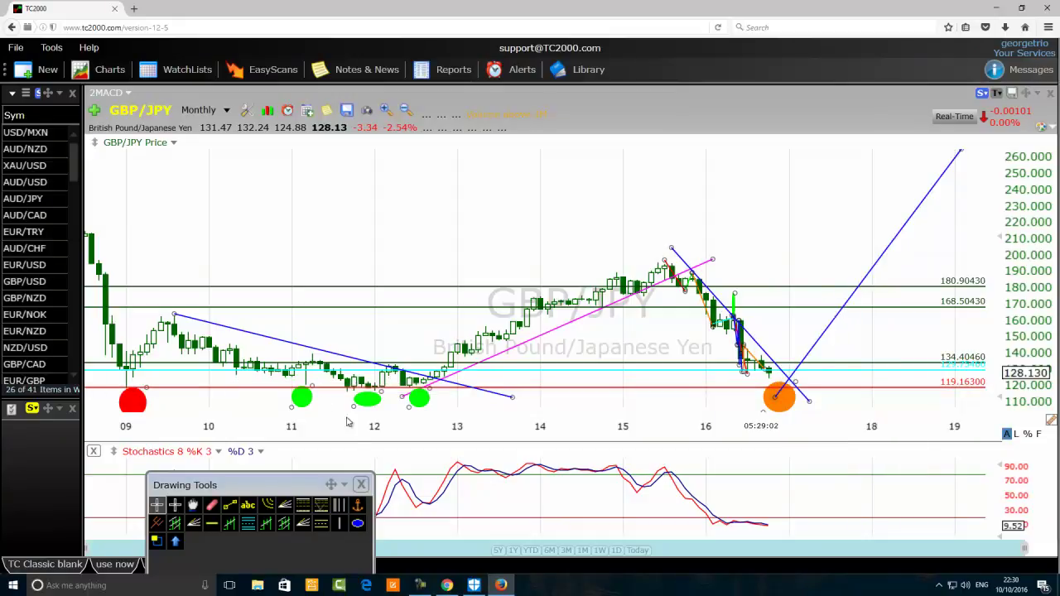
mouse_move(406, 390)
left_click(203, 109)
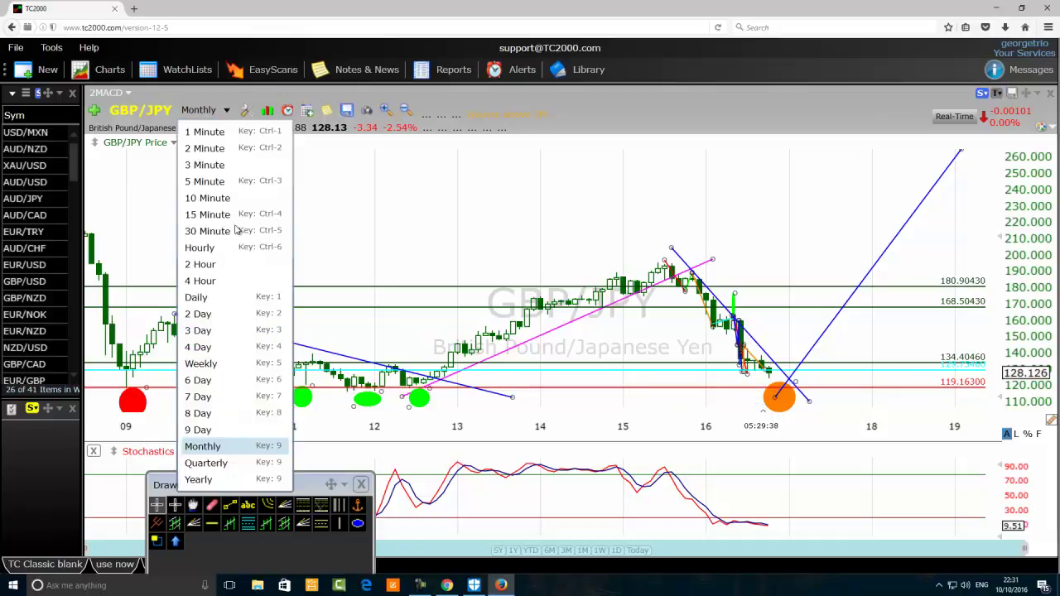
left_click(199, 480)
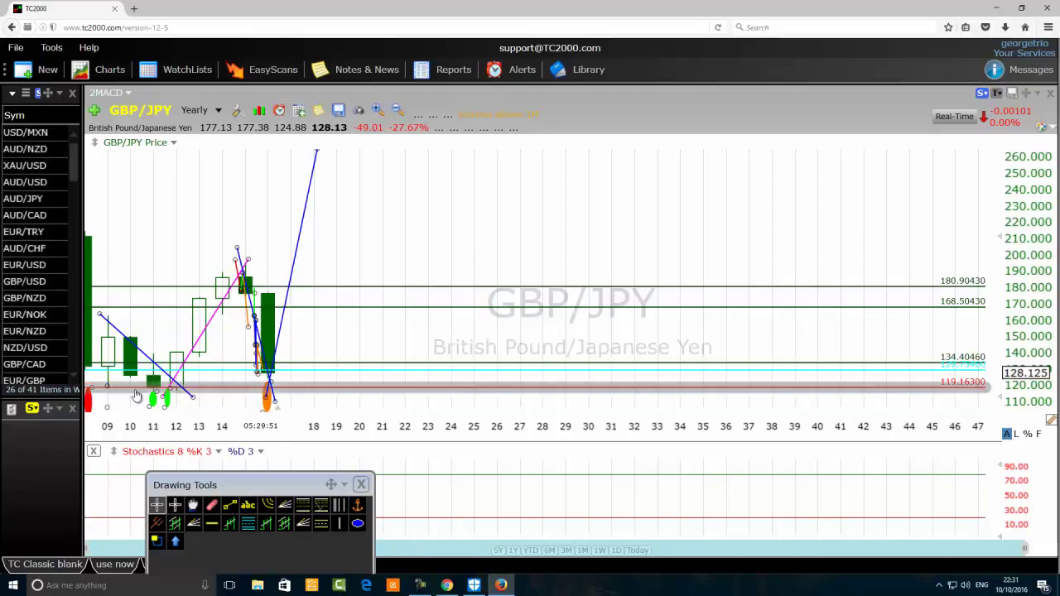
mouse_move(122, 389)
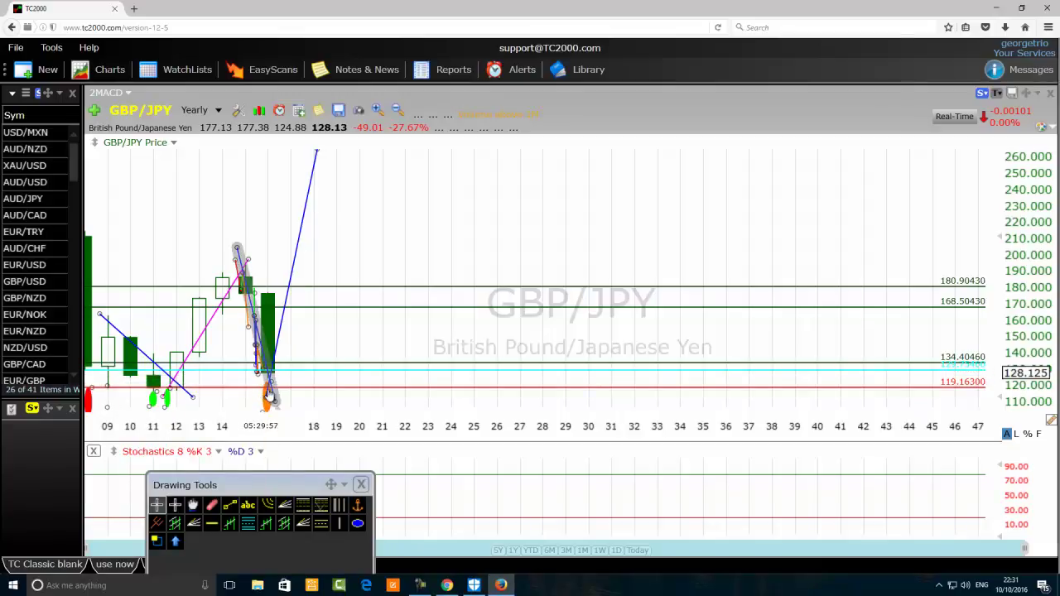
mouse_move(269, 396)
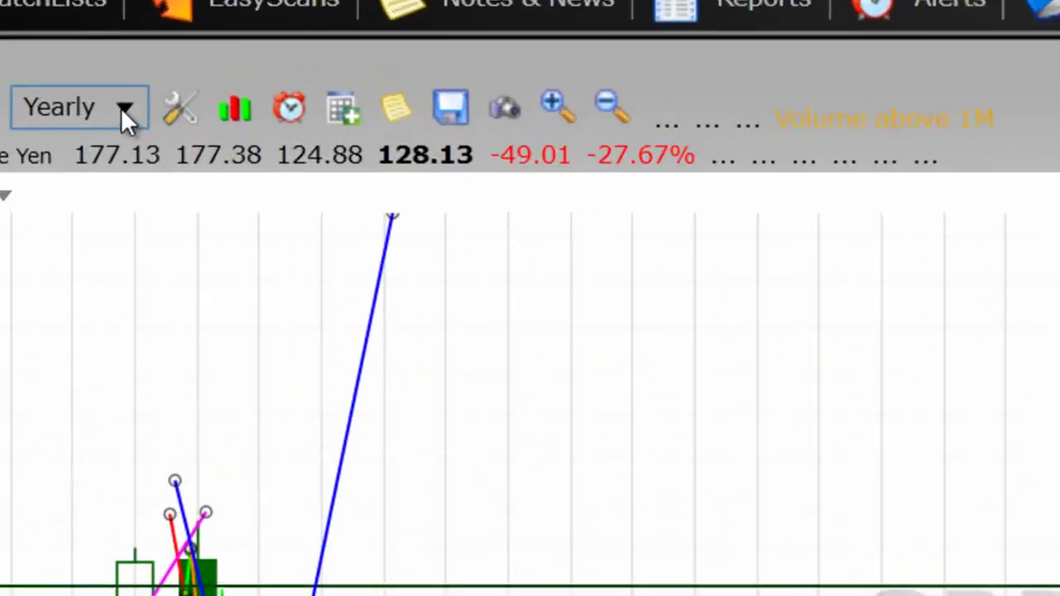
left_click(218, 110)
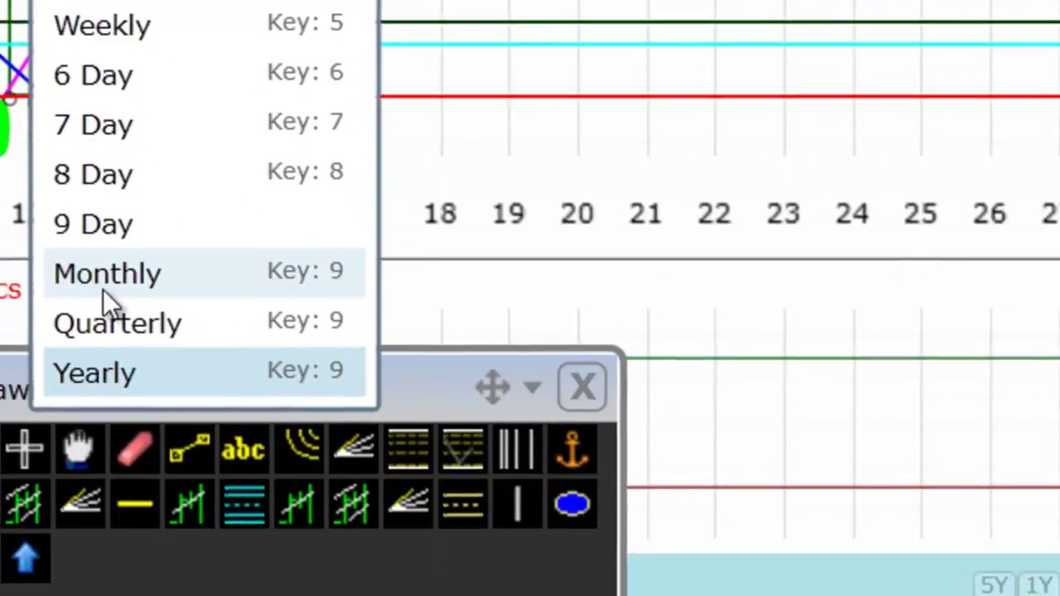
left_click(103, 289)
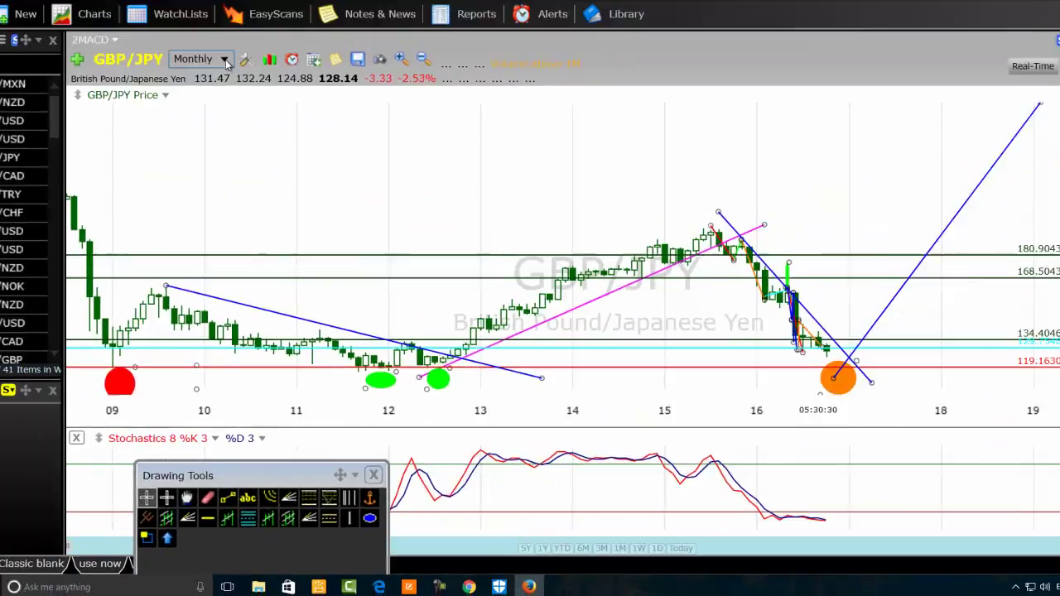
- Switch the GBP/JPY chart to the Daily timeframe and zoom out
left_click(203, 109)
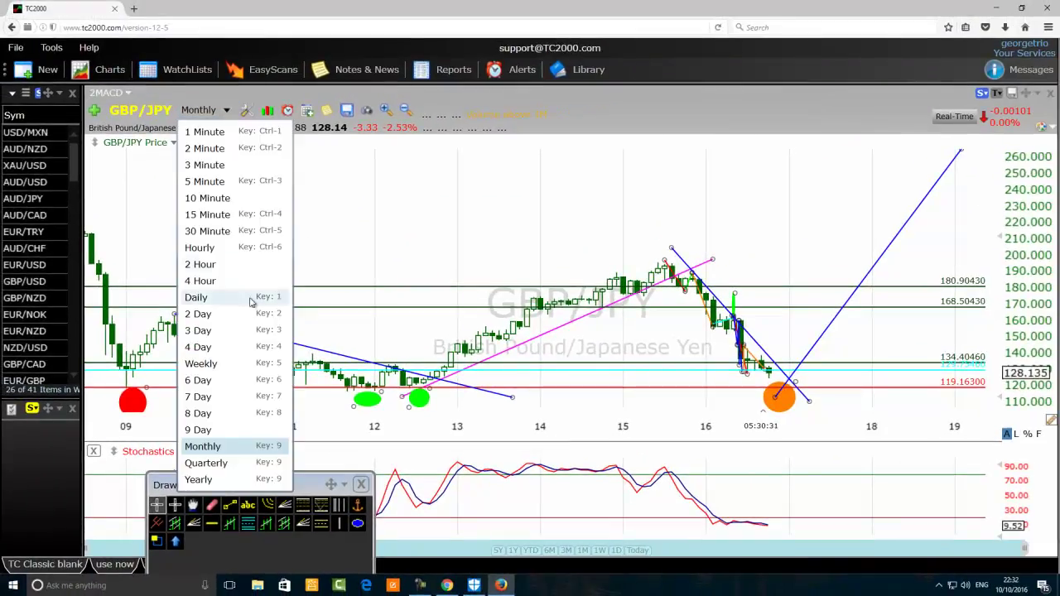
left_click(198, 297)
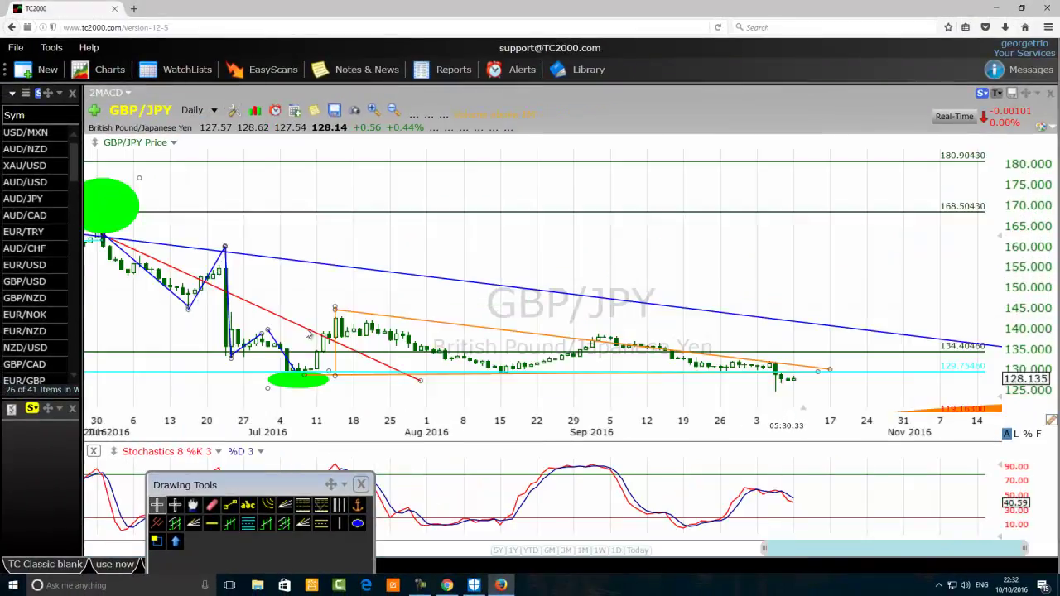
scroll(299, 331, "down", 5)
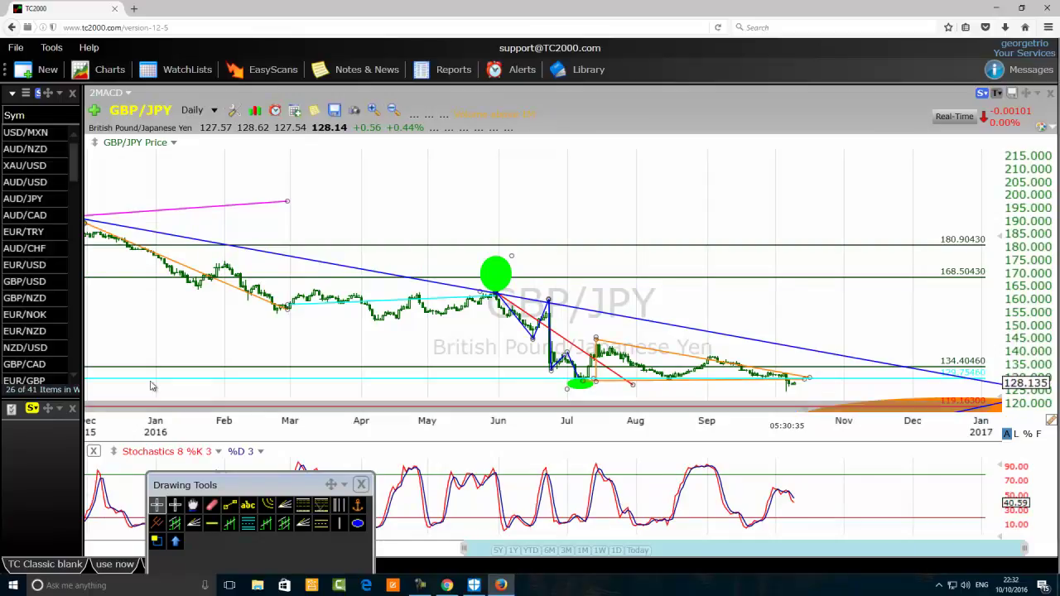
- Change the long falling blue trendline's colour to red
right_click(662, 323)
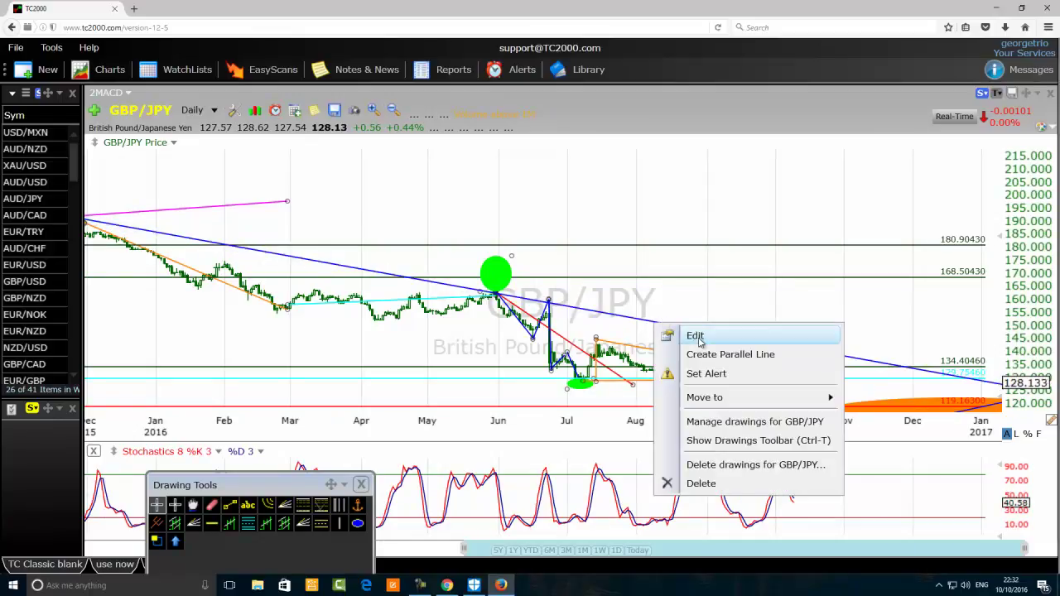
left_click(695, 335)
left_click(866, 382)
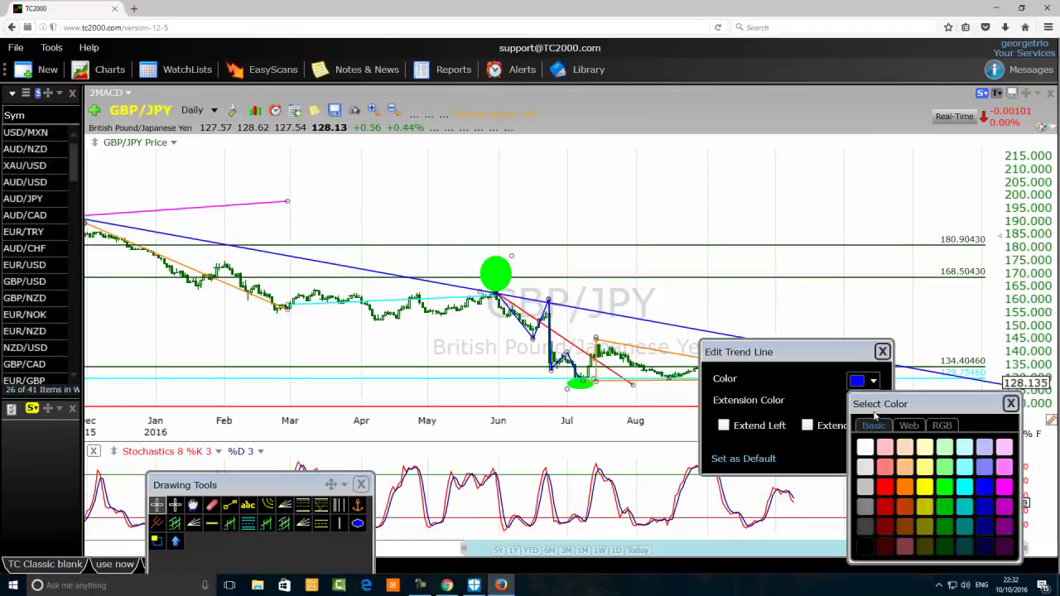
left_click(885, 486)
left_click(872, 451)
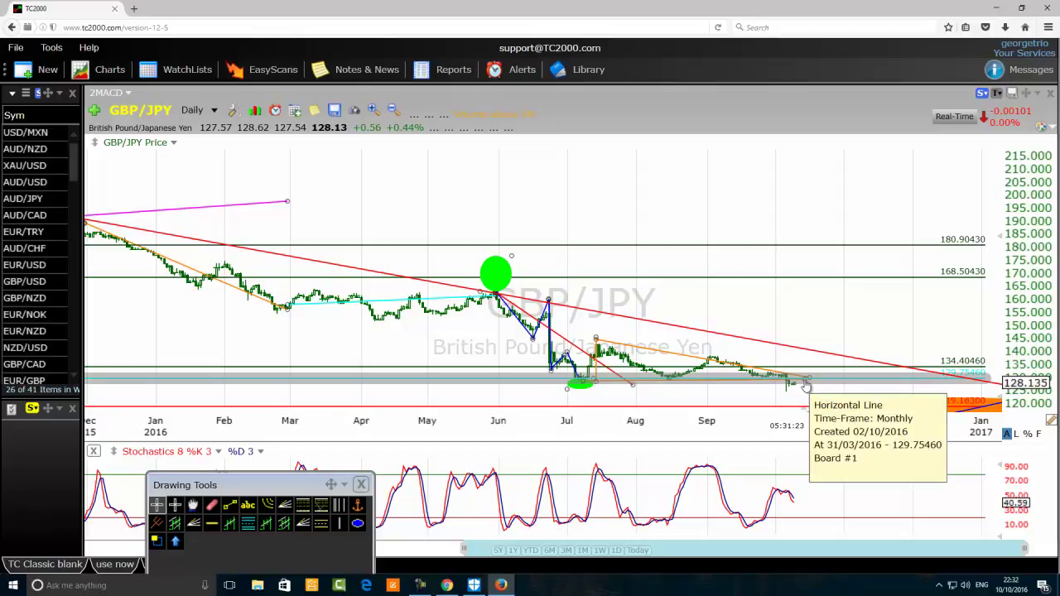
- Switch the GBP/JPY chart back to the Monthly timeframe
left_click(214, 114)
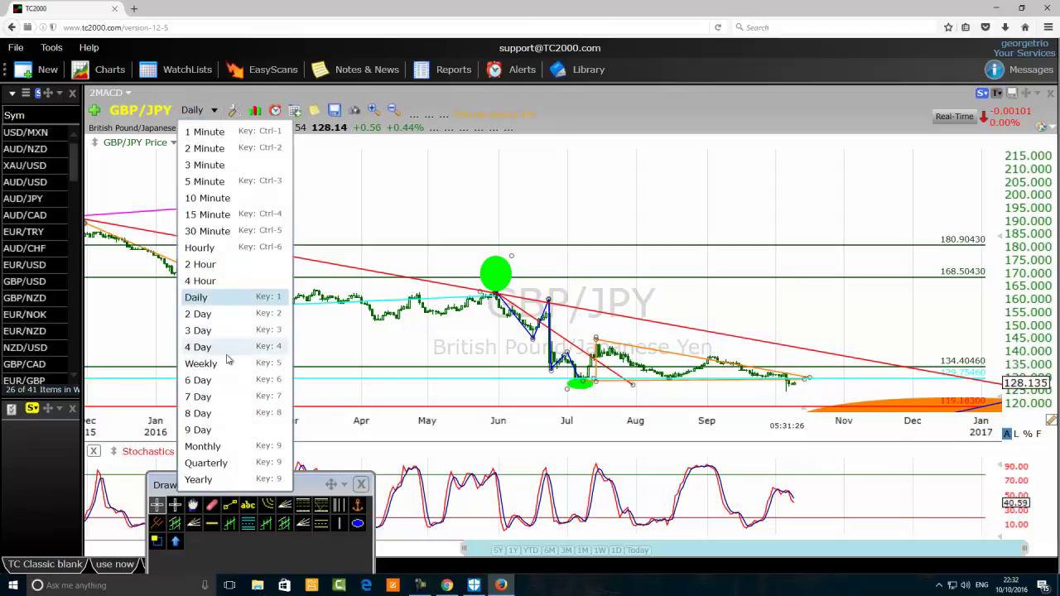
left_click(207, 448)
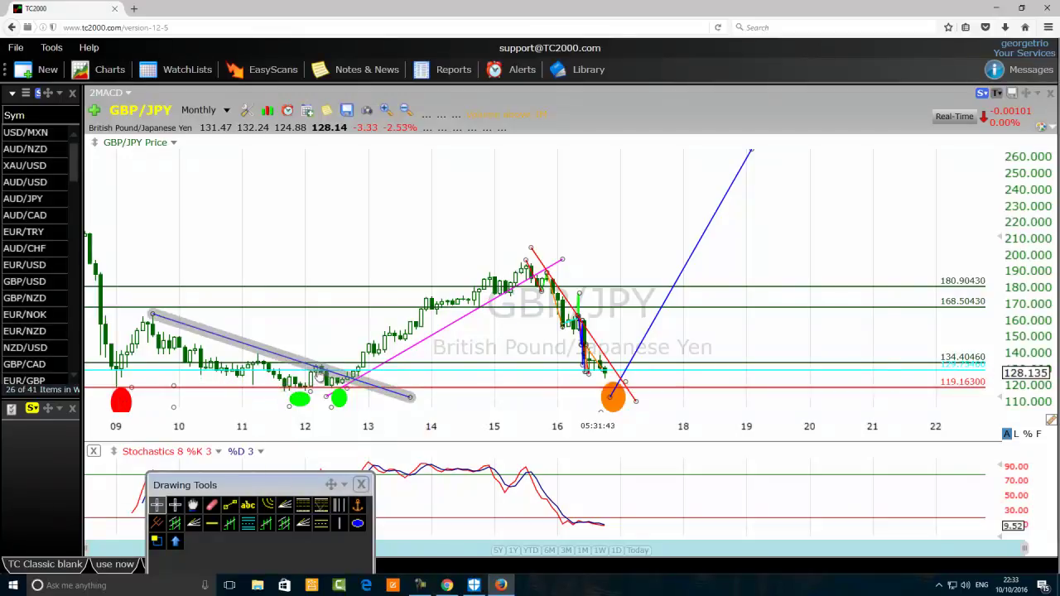
mouse_move(350, 383)
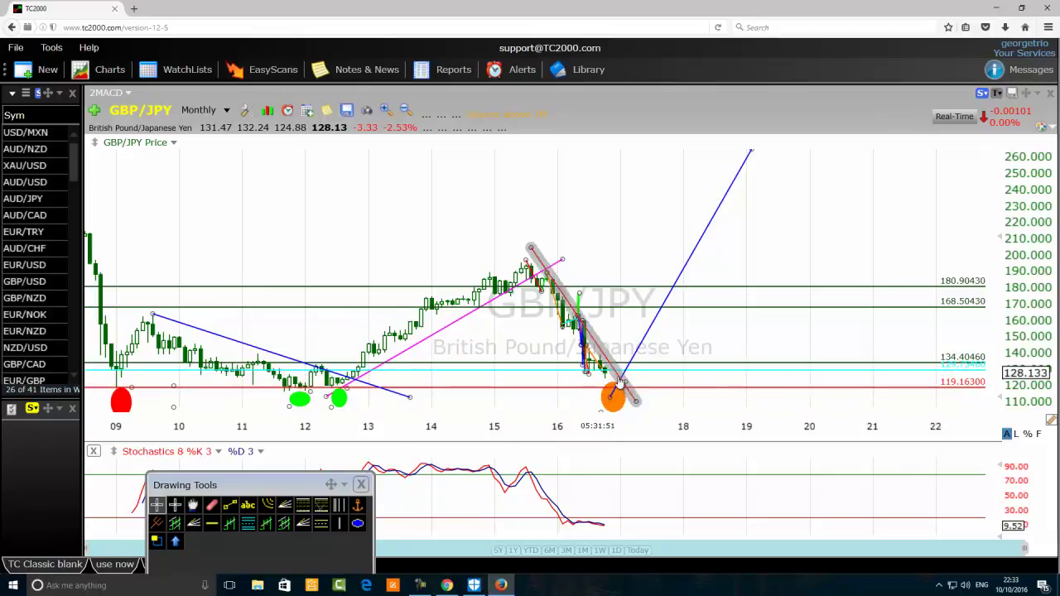
mouse_move(614, 394)
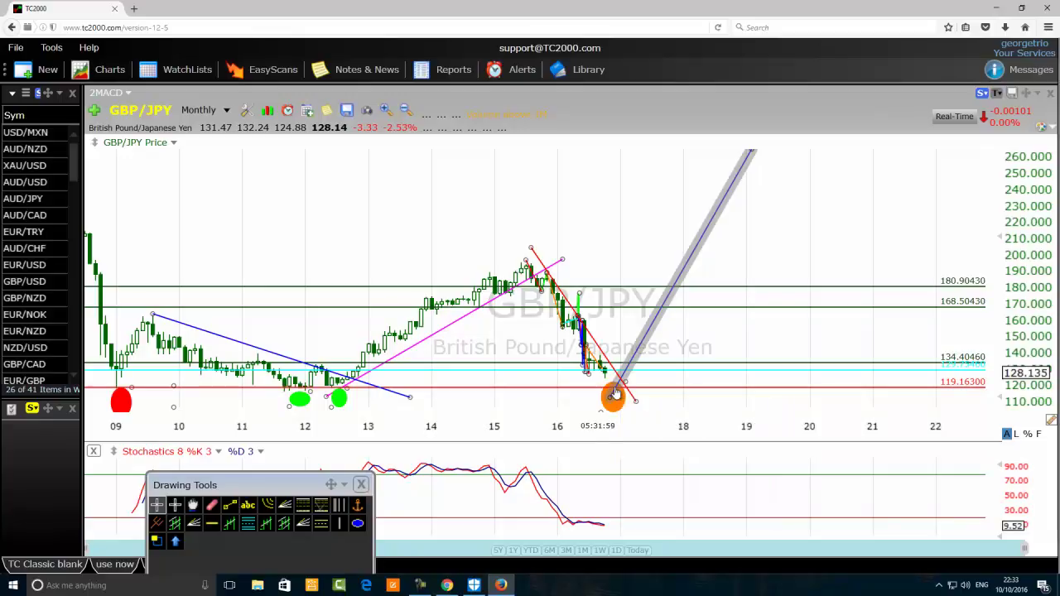
- Briefly switch the chart to the 2 Hour timeframe before returning to Monthly
left_click(232, 114)
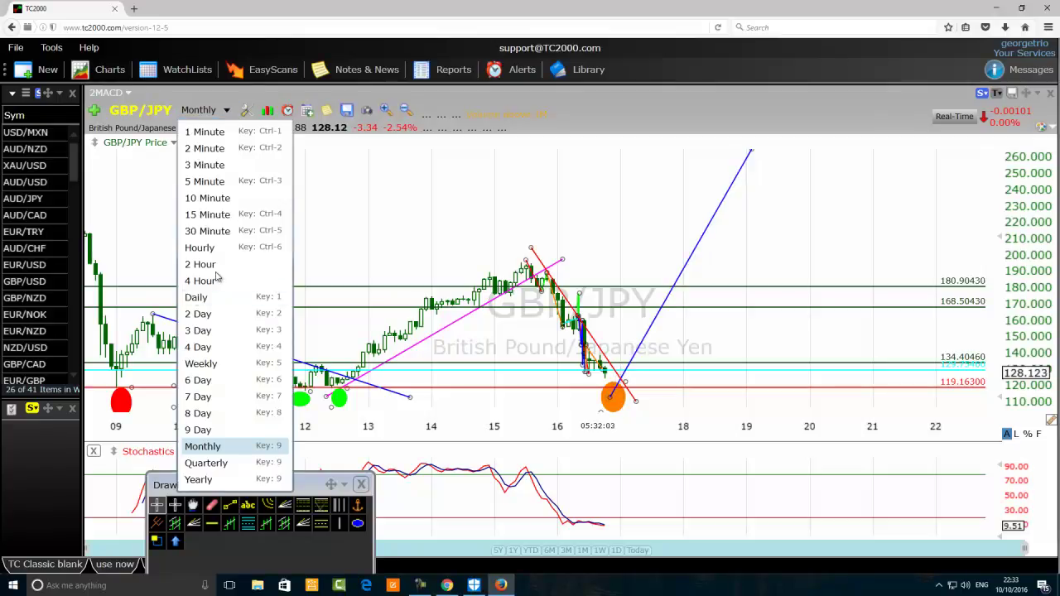
left_click(203, 265)
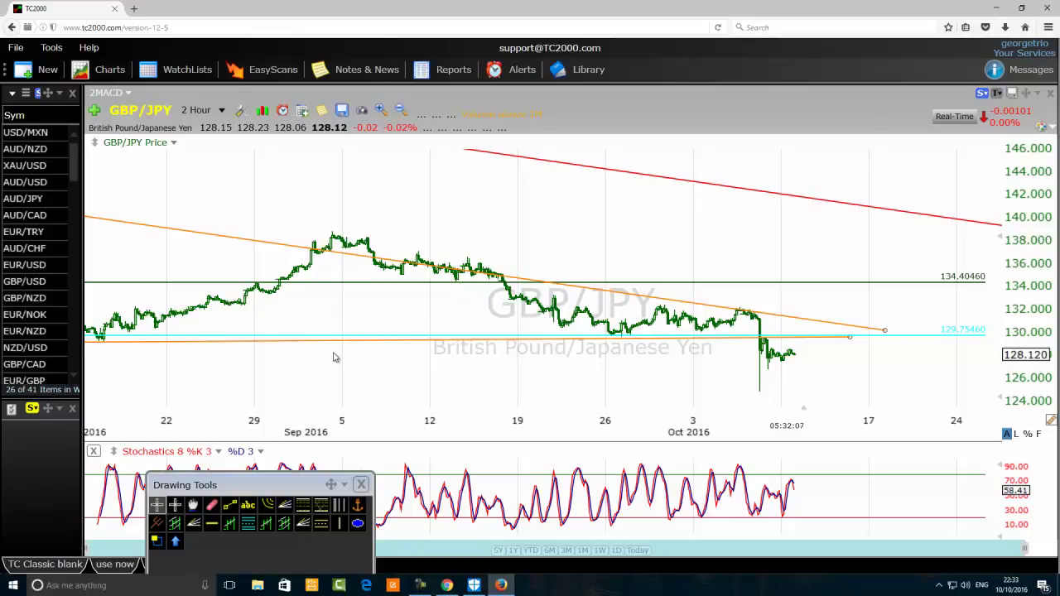
left_click(221, 111)
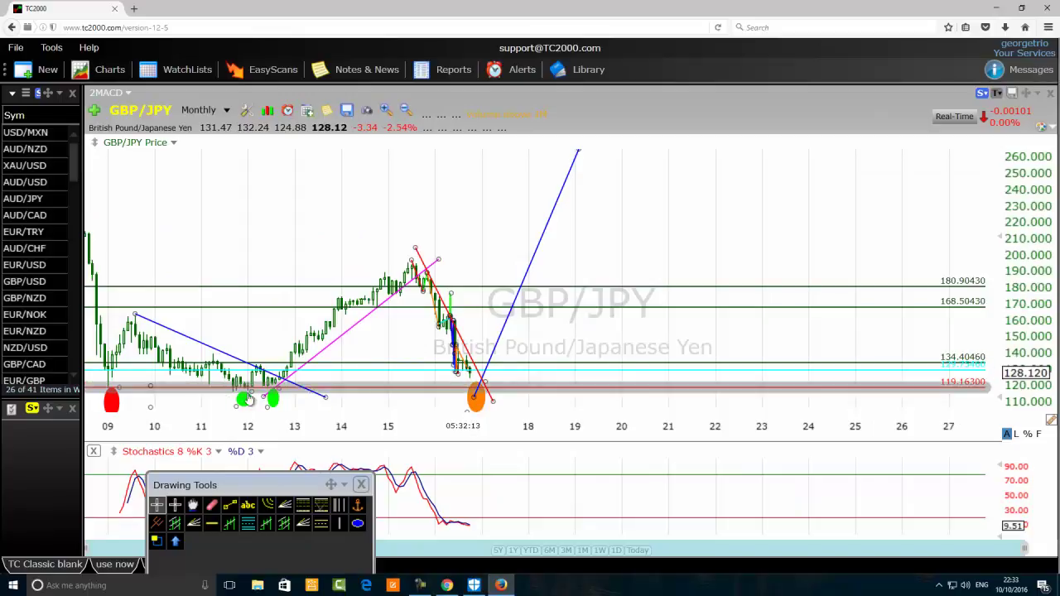
mouse_move(243, 401)
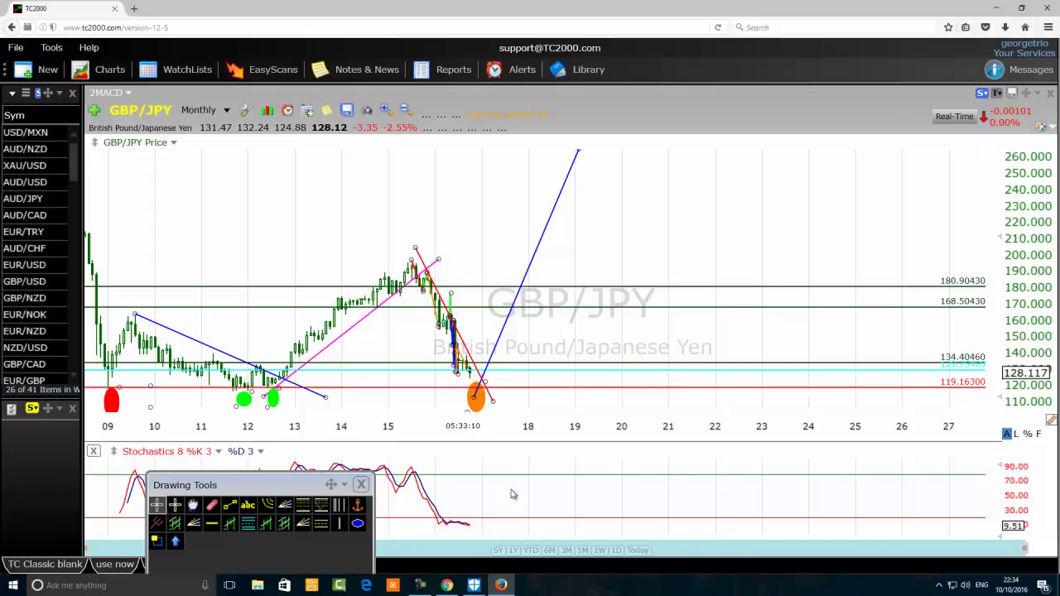
left_click(422, 586)
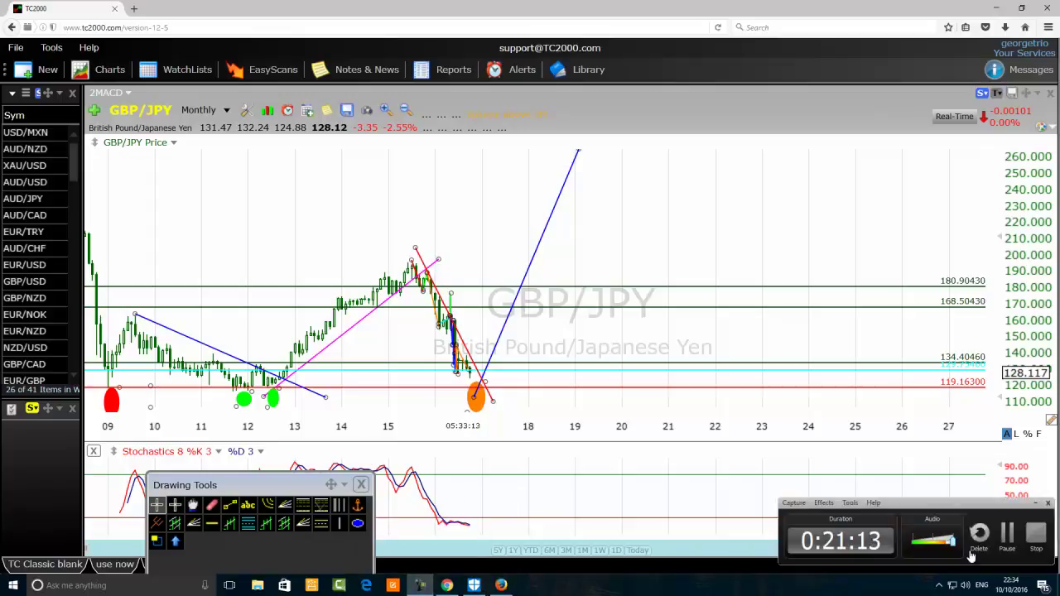